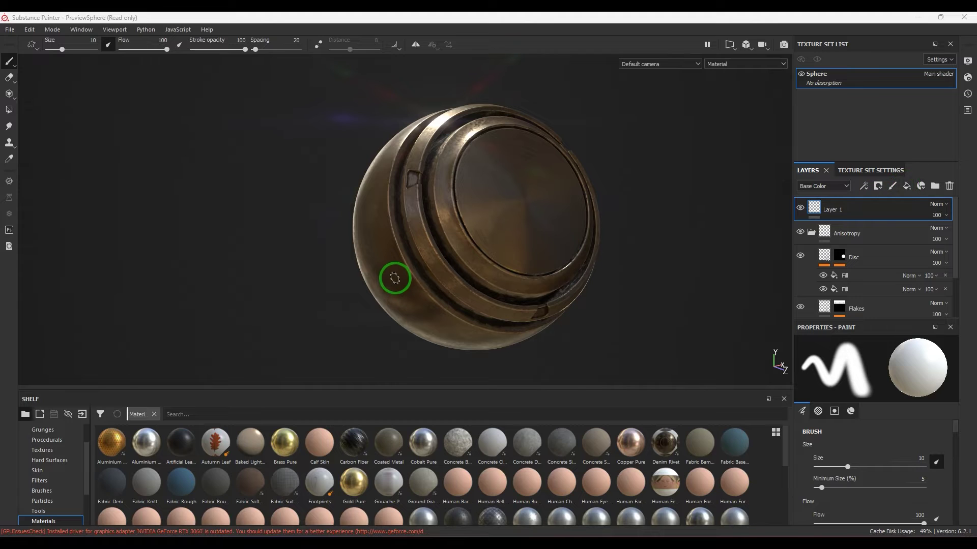
Open a bundled sample project, discarding the current unsaved changes.
left_click(9, 29)
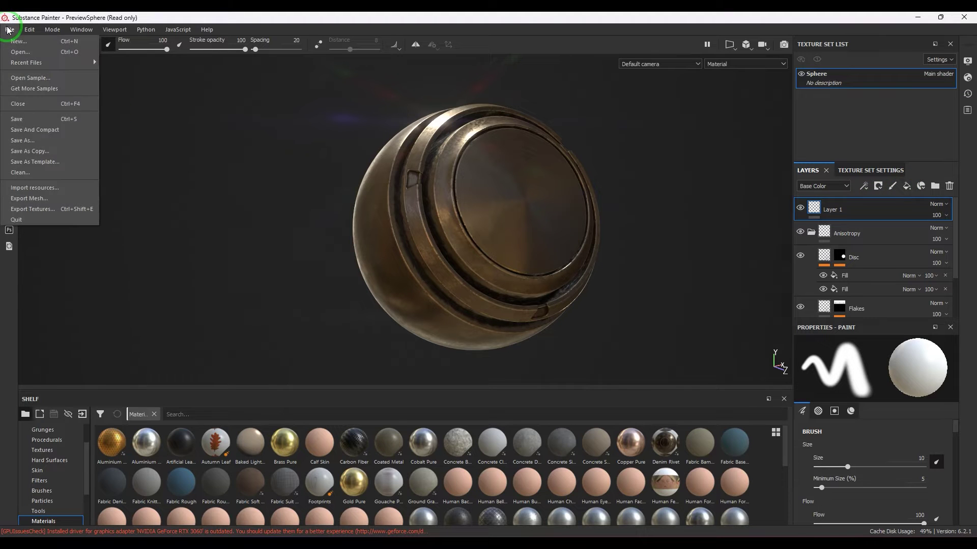
left_click(61, 80)
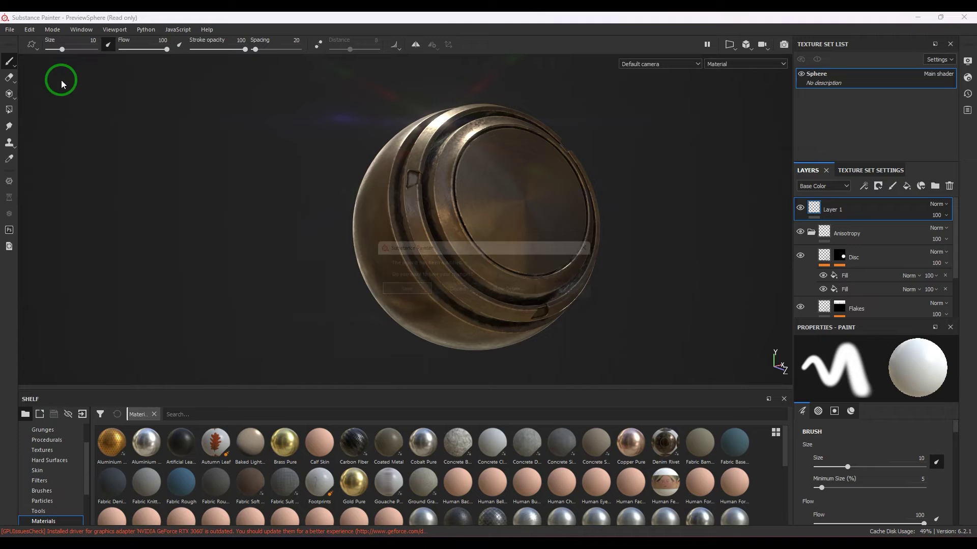
left_click(573, 289)
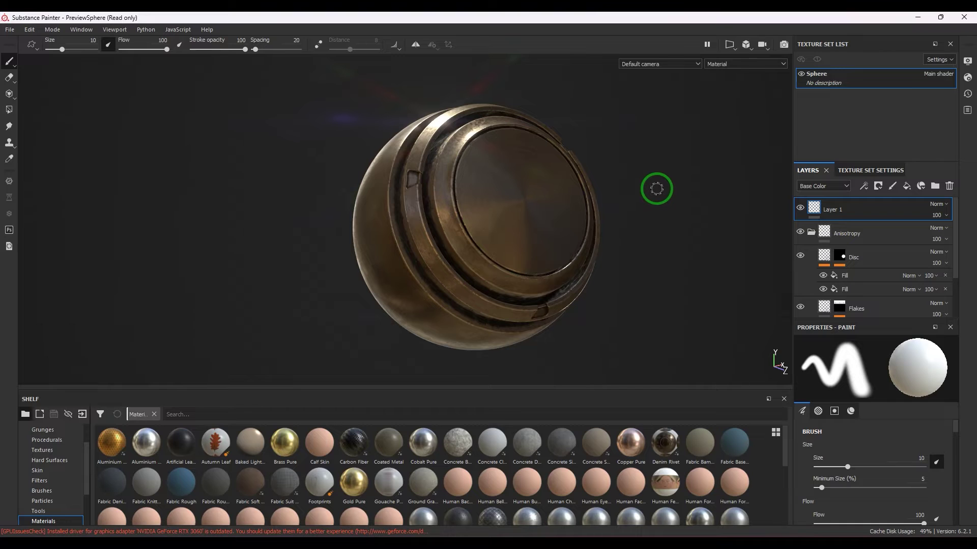
Preview the sphere's position and curvature maps, then return to full material rendering.
left_click(759, 65)
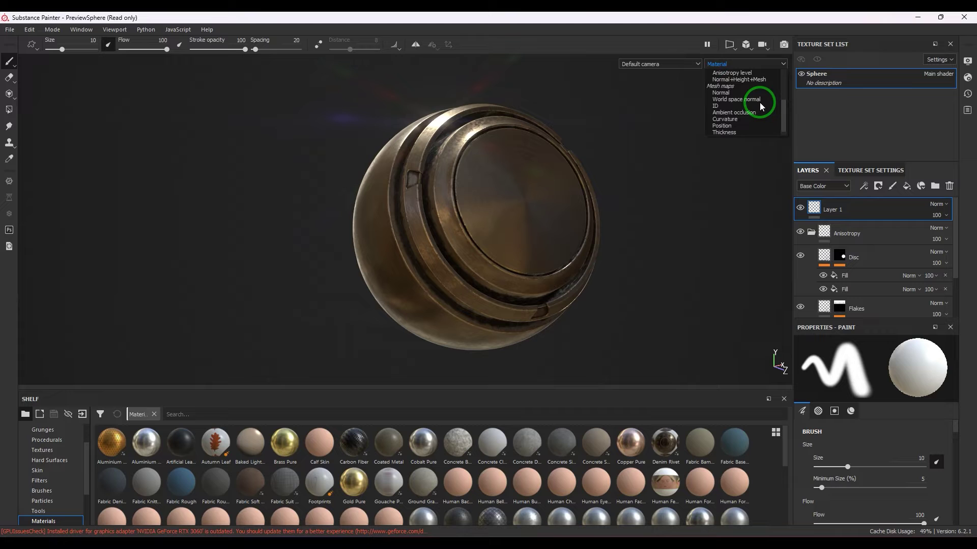
left_click(747, 126)
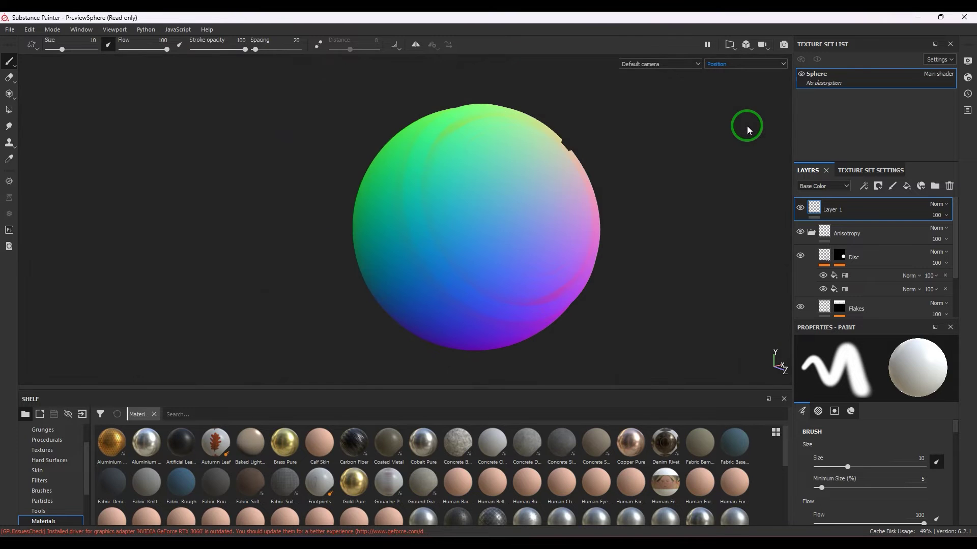
left_click(749, 64)
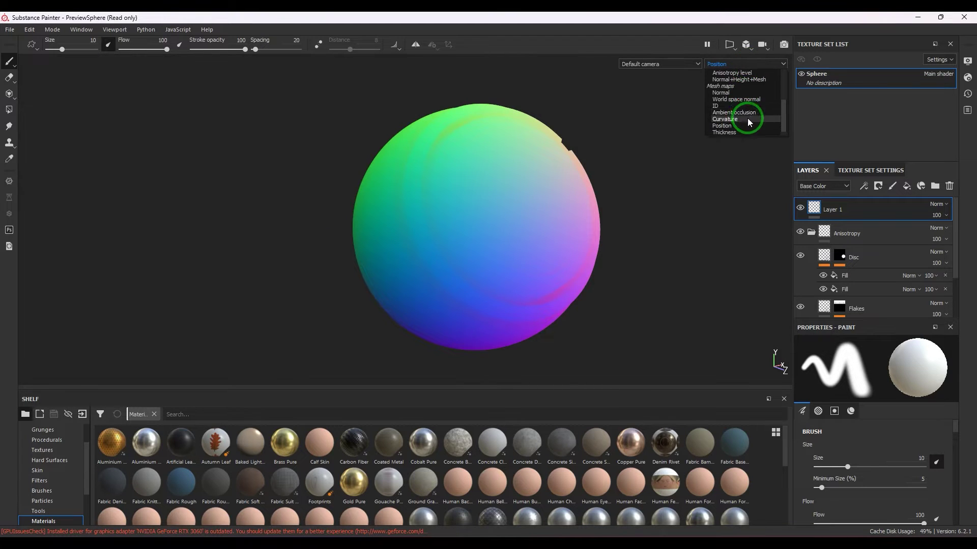
left_click(748, 122)
left_click(752, 65)
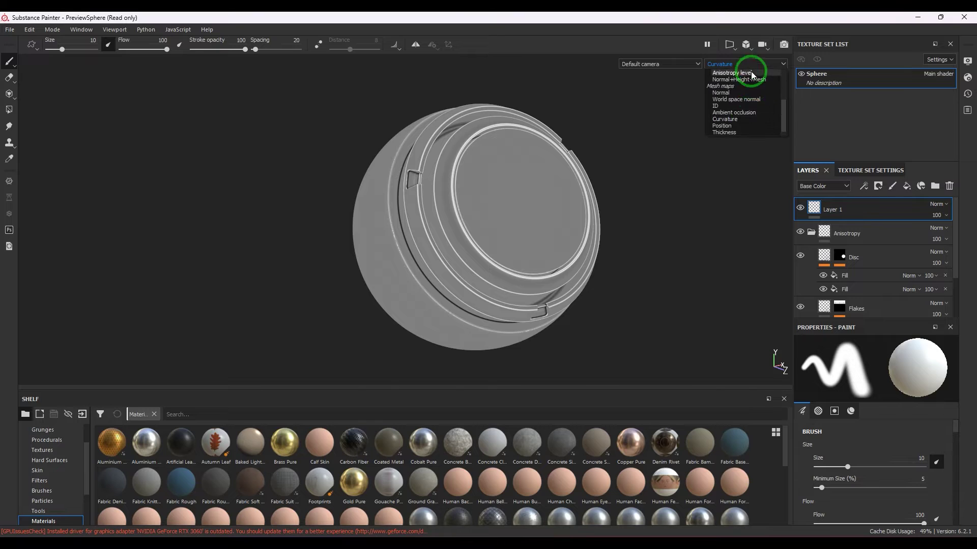
scroll(755, 112, "up", 3)
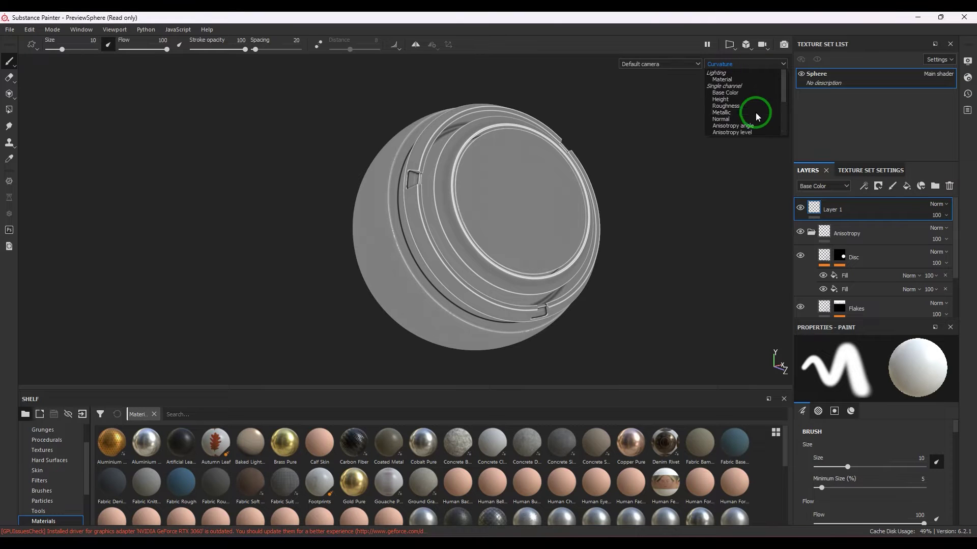
left_click(739, 80)
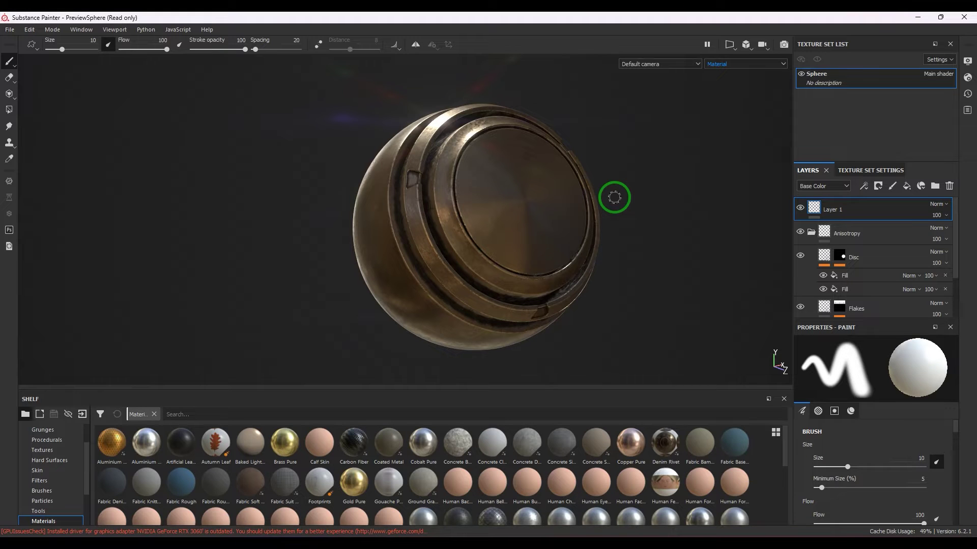
Add a fill layer above Layer 1 with a red base colour.
left_click(906, 187)
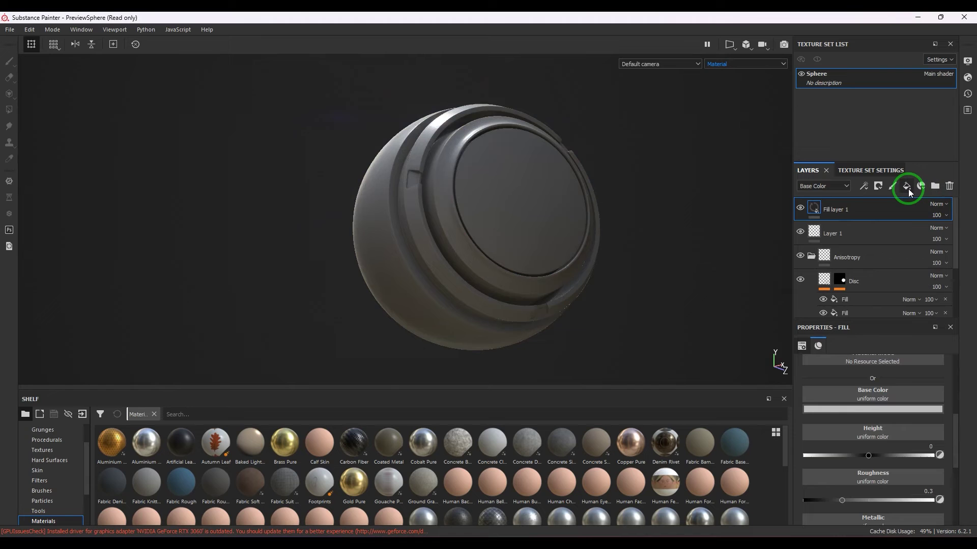
left_click(876, 410)
left_click(911, 437)
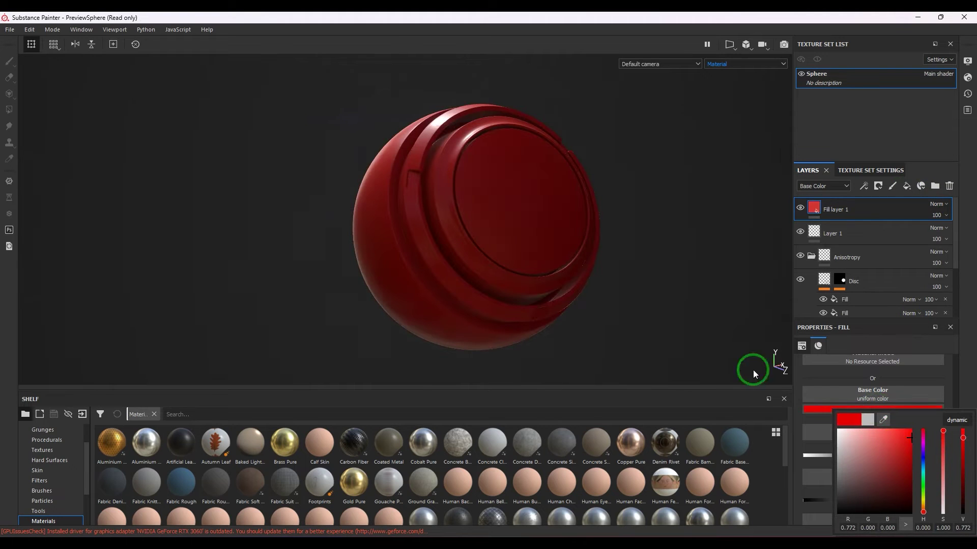
left_click(512, 303)
left_click_drag(512, 303, 569, 294, "alt")
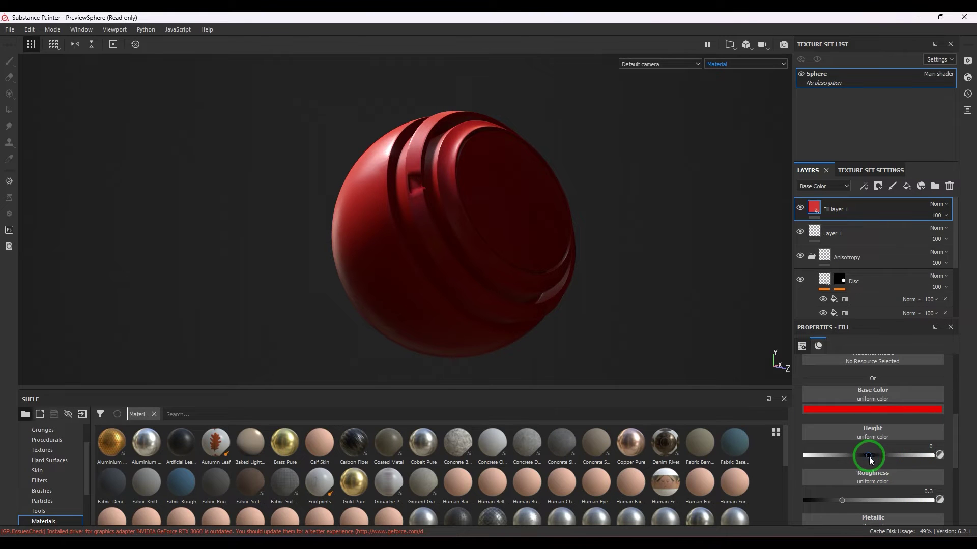
Set the fill's height to 0.05 and lower roughness to 0.1167 for a glossy sphere.
left_click_drag(869, 456, 871, 457)
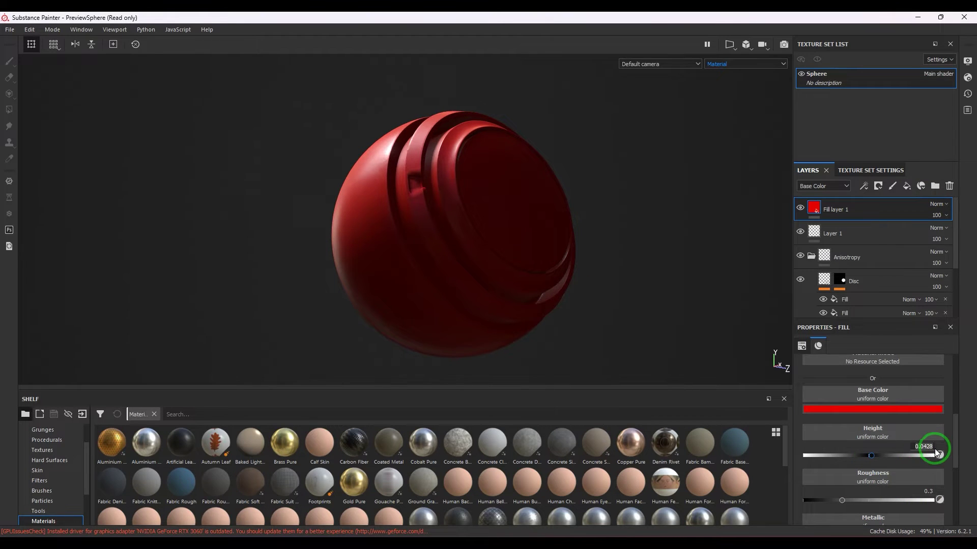
type("0.15")
key("Return")
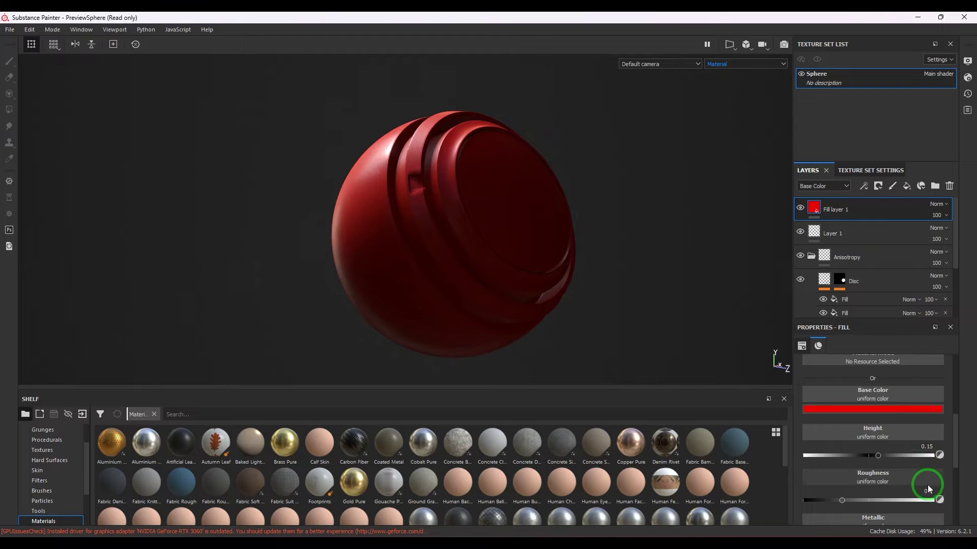
left_click(924, 446)
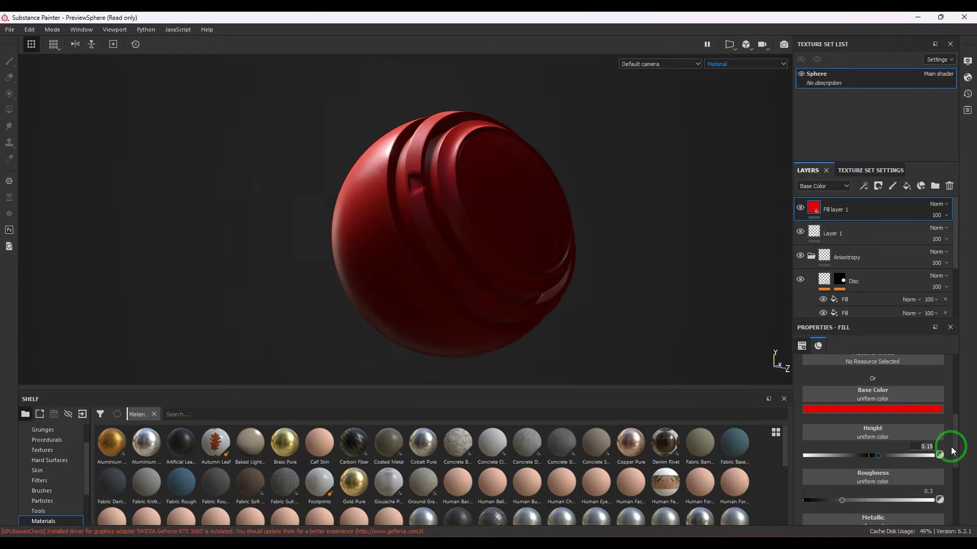
type("0.05")
key("Return")
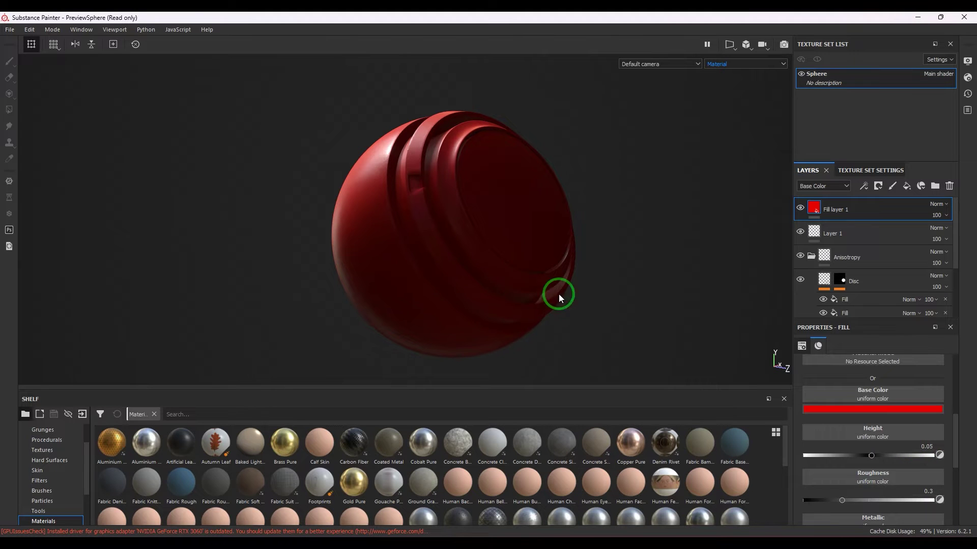
left_click_drag(843, 501, 818, 500)
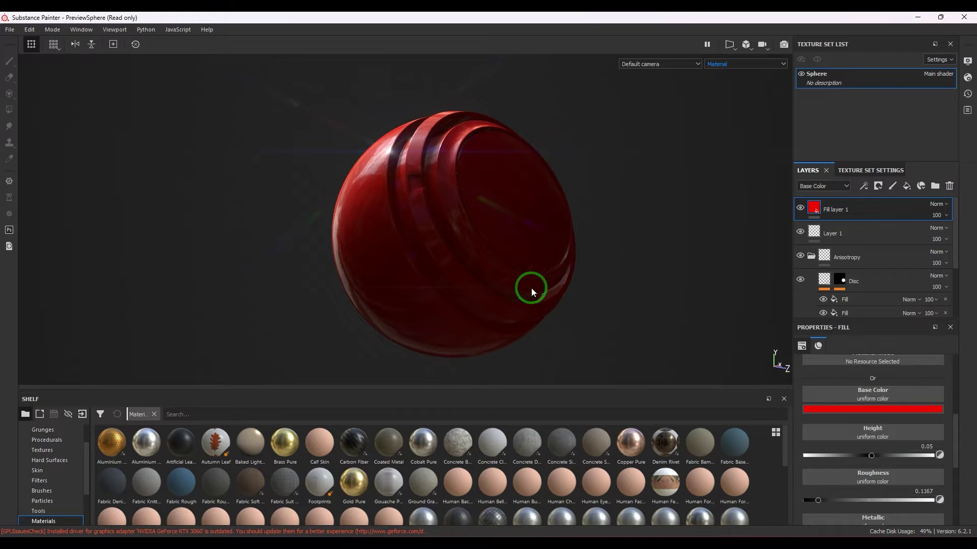
left_click_drag(531, 288, 585, 328, "alt")
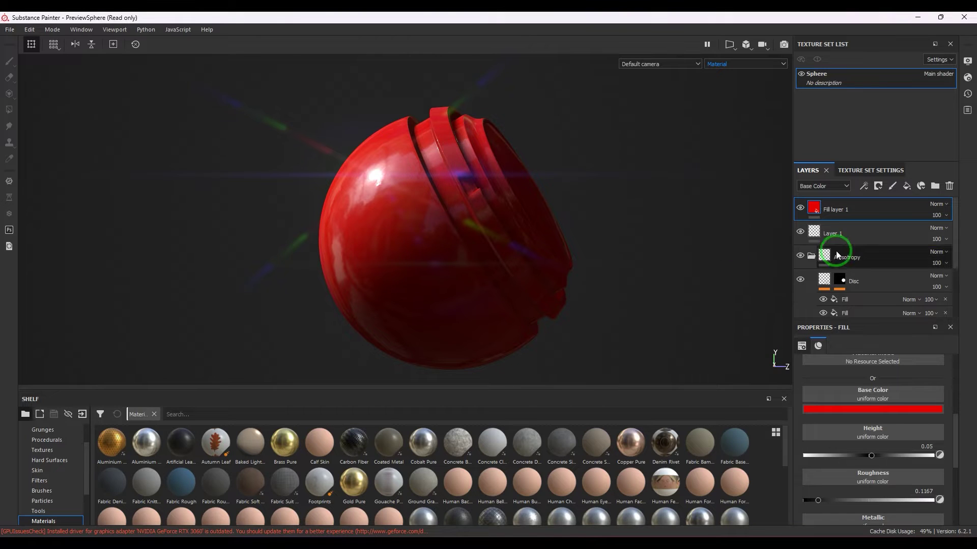
Add a white mask to Fill layer 1 and a Tri-Planar Advanced generator on it.
left_click(878, 186)
left_click(882, 199)
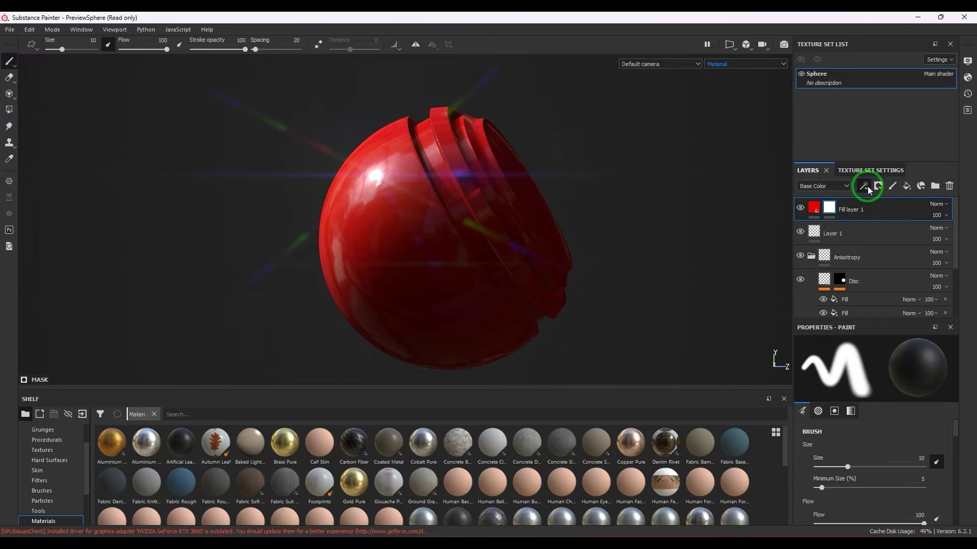
left_click(866, 187)
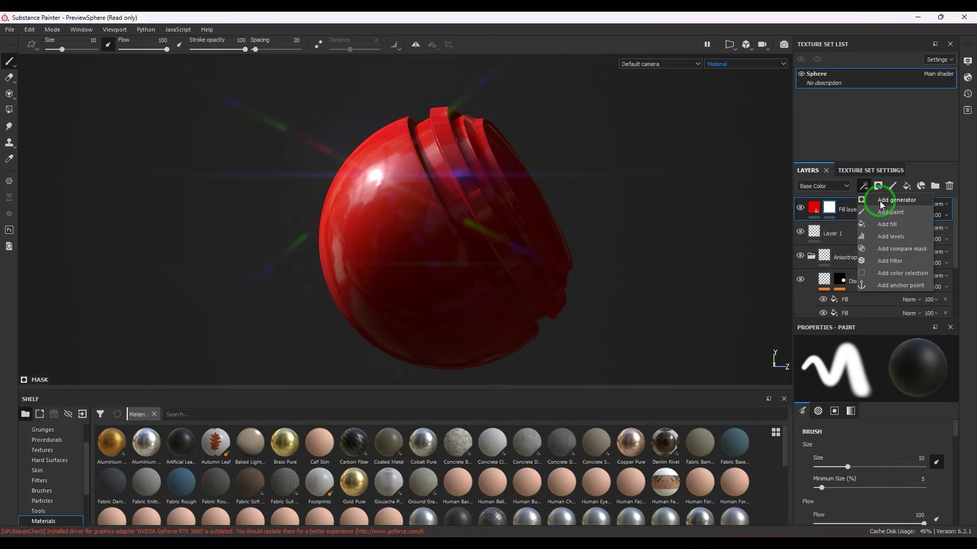
left_click(880, 201)
left_click(876, 361)
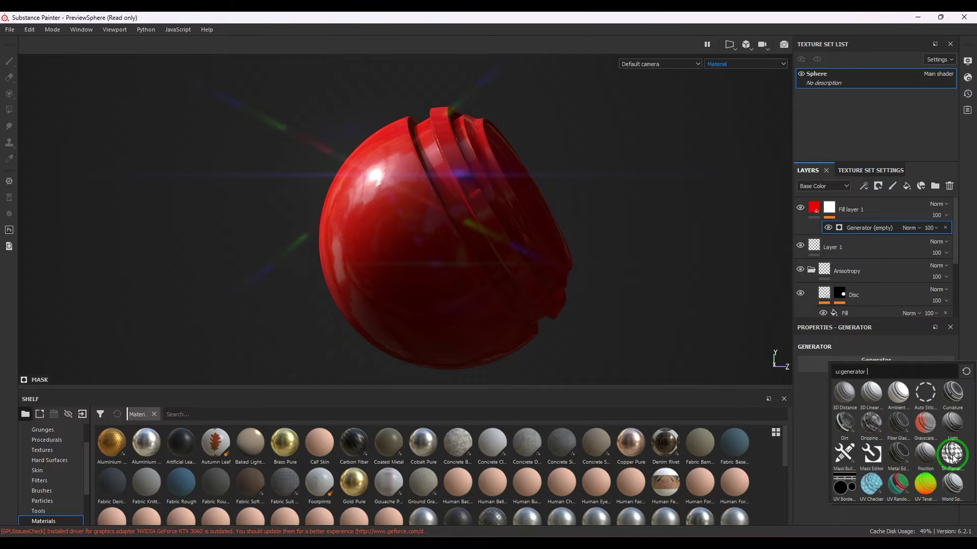
mouse_move(953, 460)
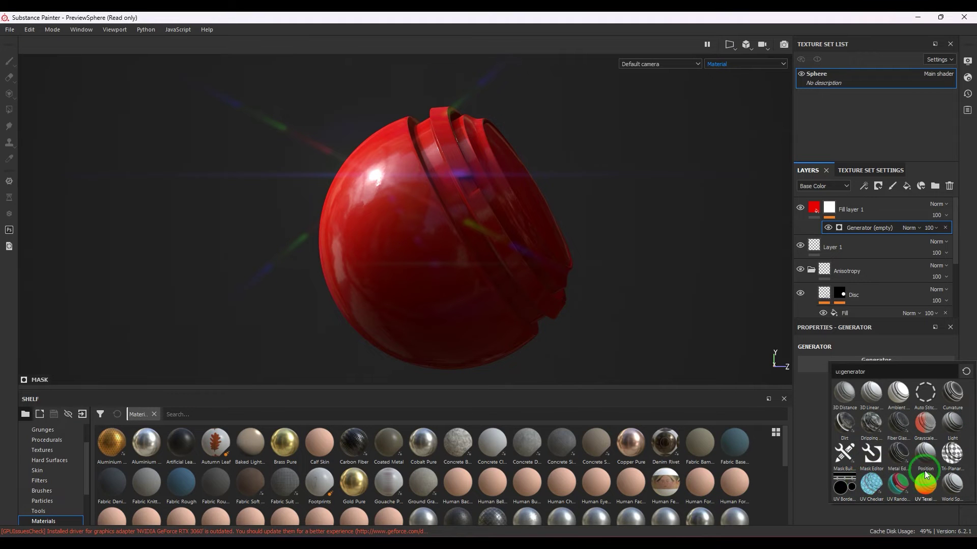
left_click(952, 460)
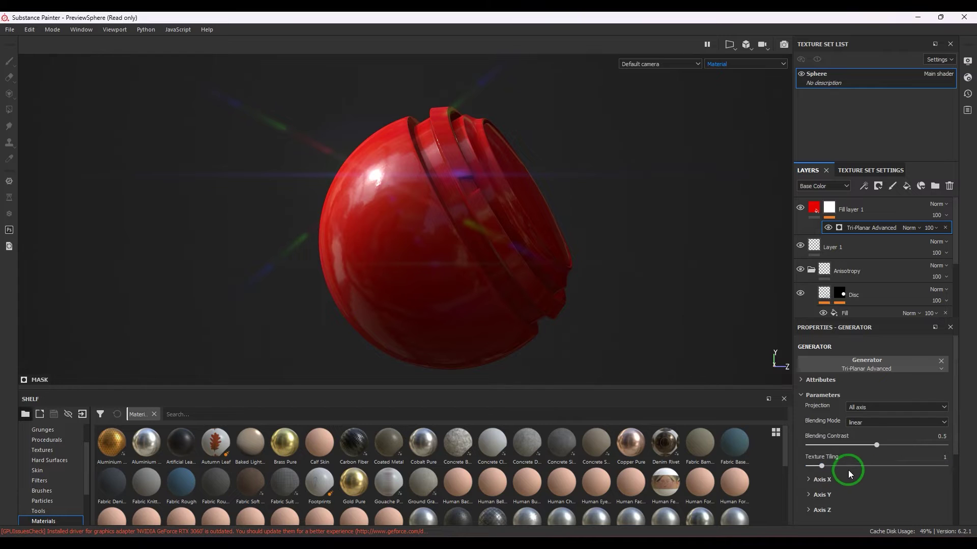
scroll(848, 469, "down", 1)
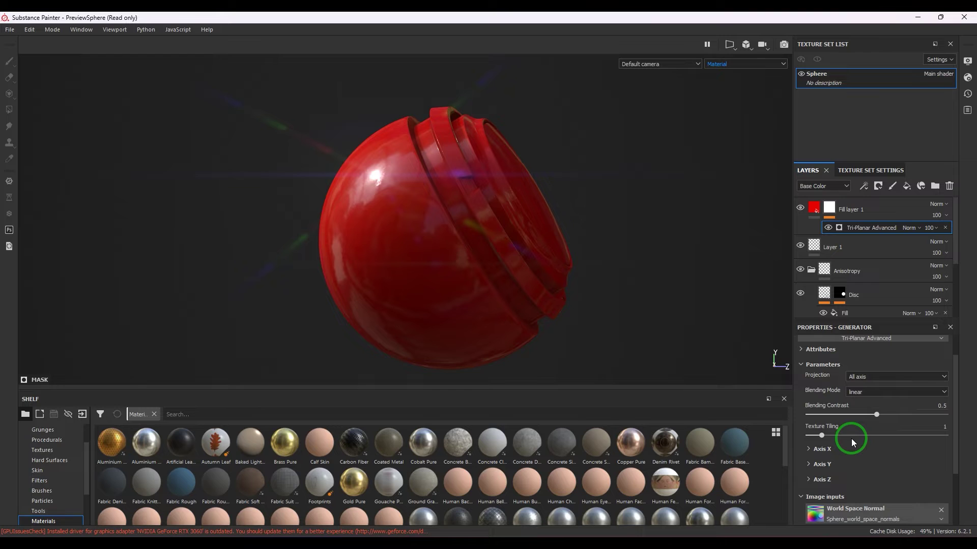
Use Polygon 1 as the Tri-Planar generator's mask image input.
scroll(878, 464, "down", 3)
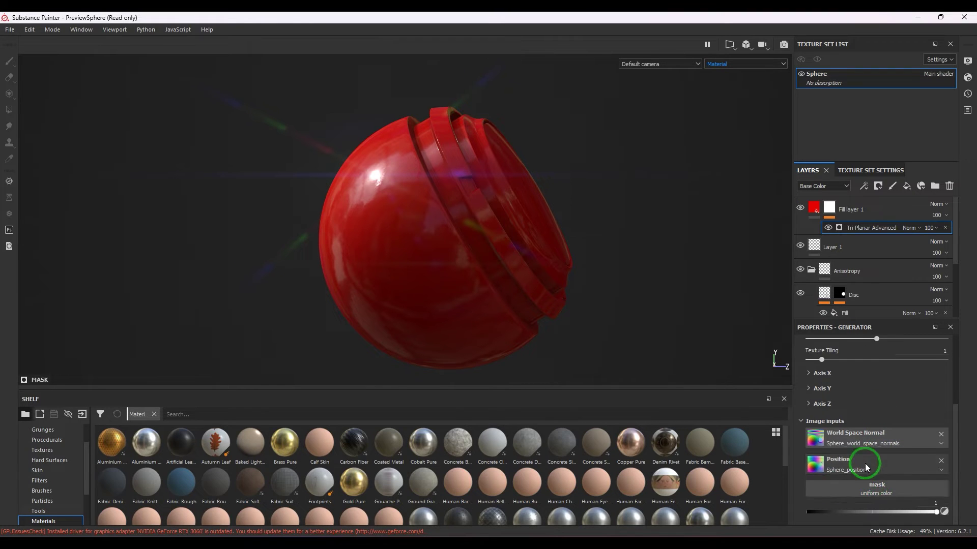
left_click(877, 489)
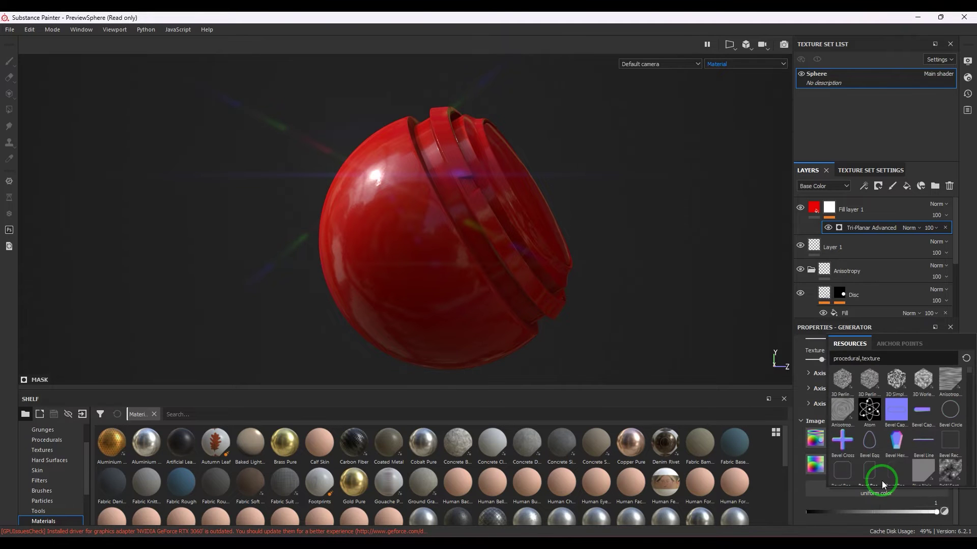
scroll(902, 443, "down", 8)
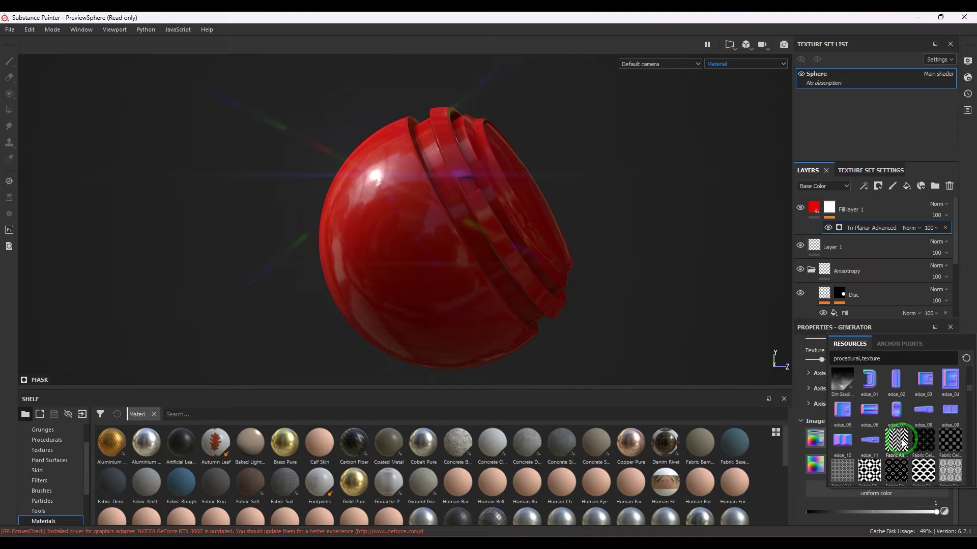
scroll(902, 443, "down", 15)
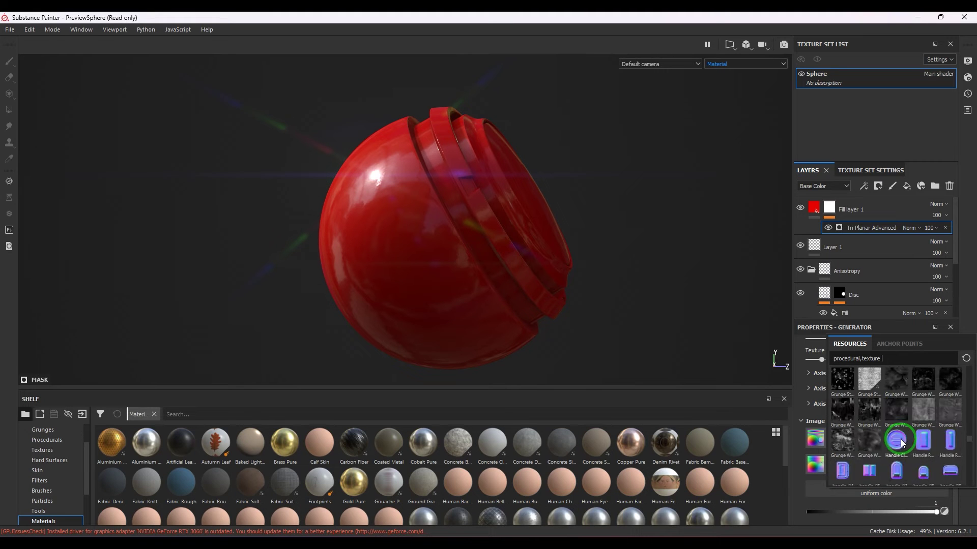
scroll(902, 443, "down", 3)
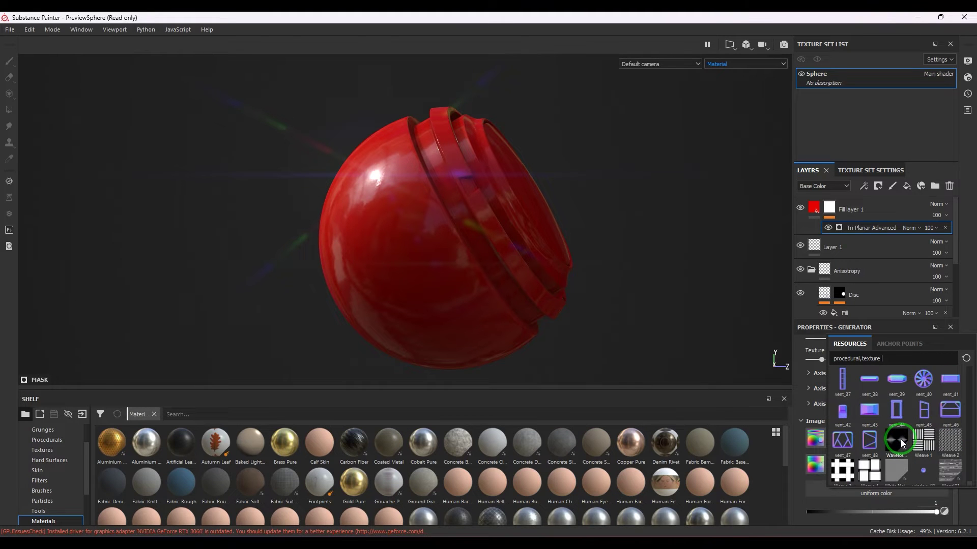
scroll(902, 443, "up", 10)
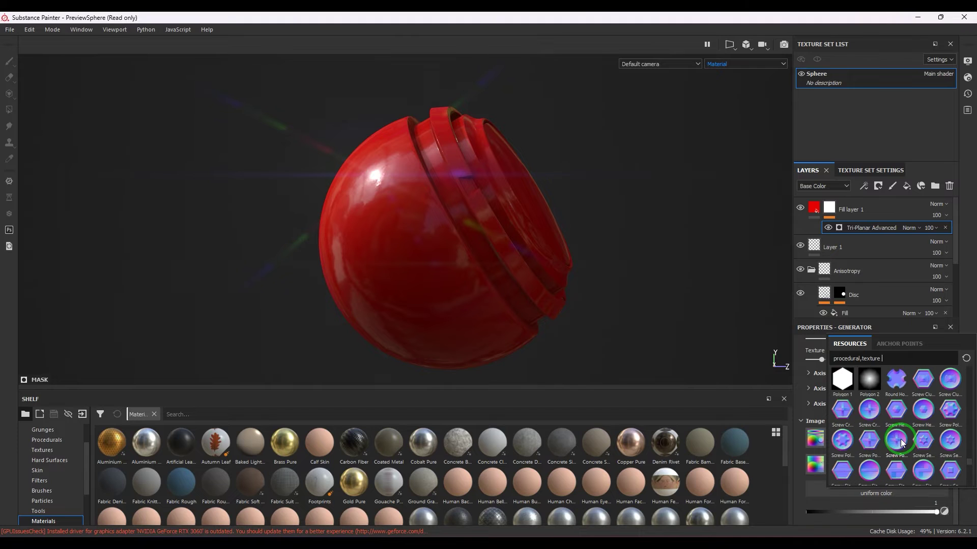
left_click(842, 378)
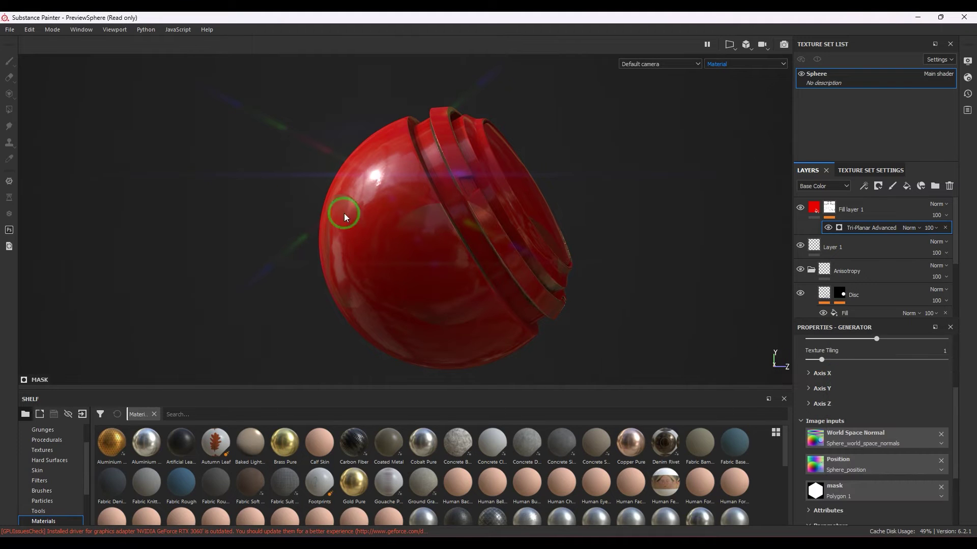
Raise the pattern's texture tiling from 1 to 8.66.
scroll(903, 404, "up", 5)
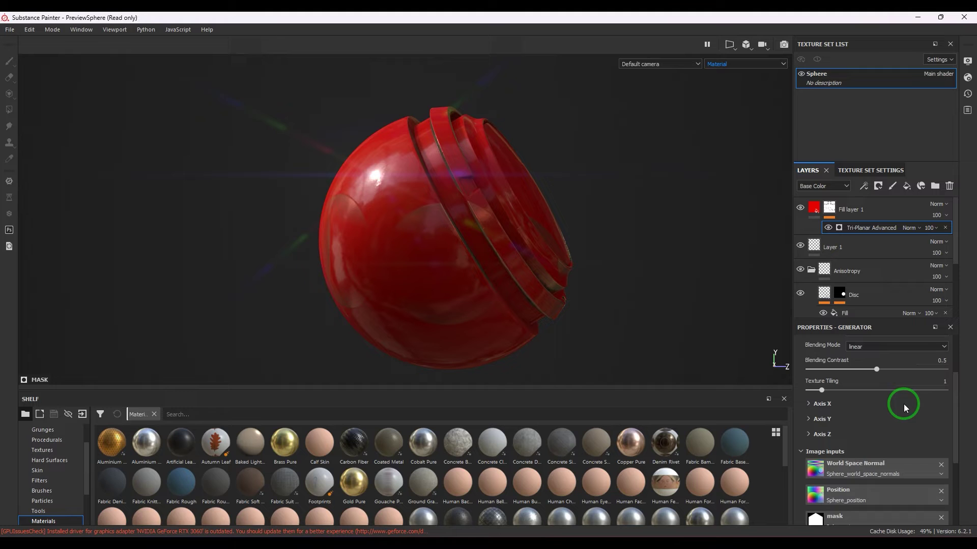
scroll(902, 401, "down", 2)
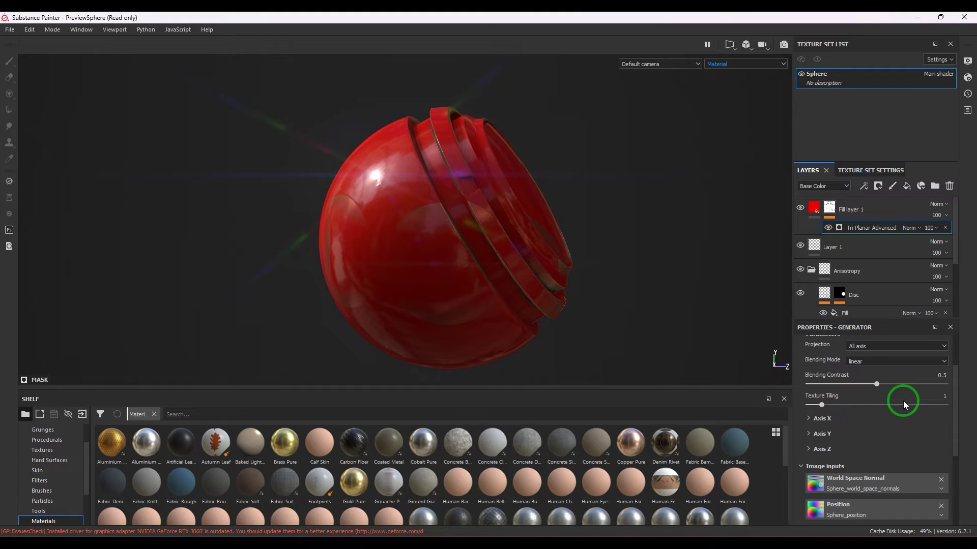
left_click_drag(821, 405, 927, 407)
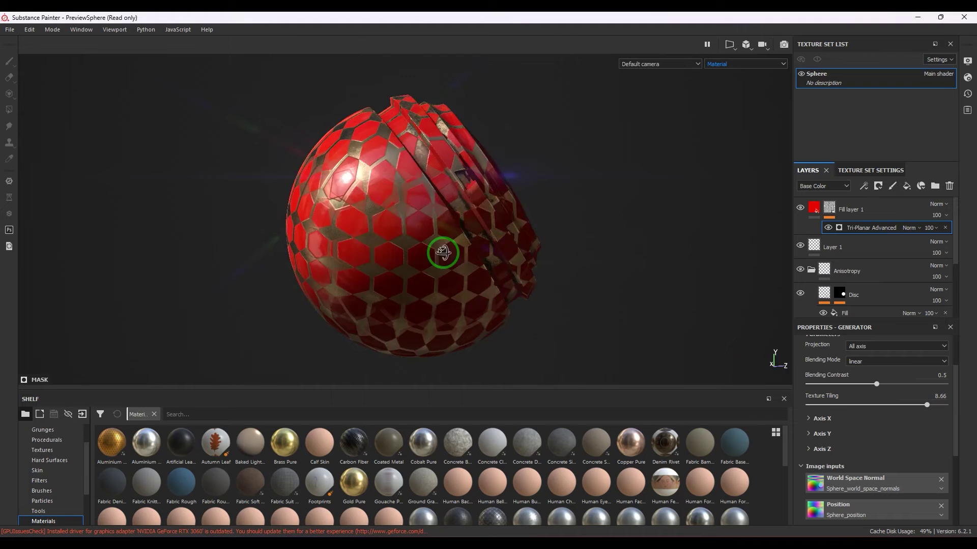
left_click_drag(447, 253, 638, 300, "alt")
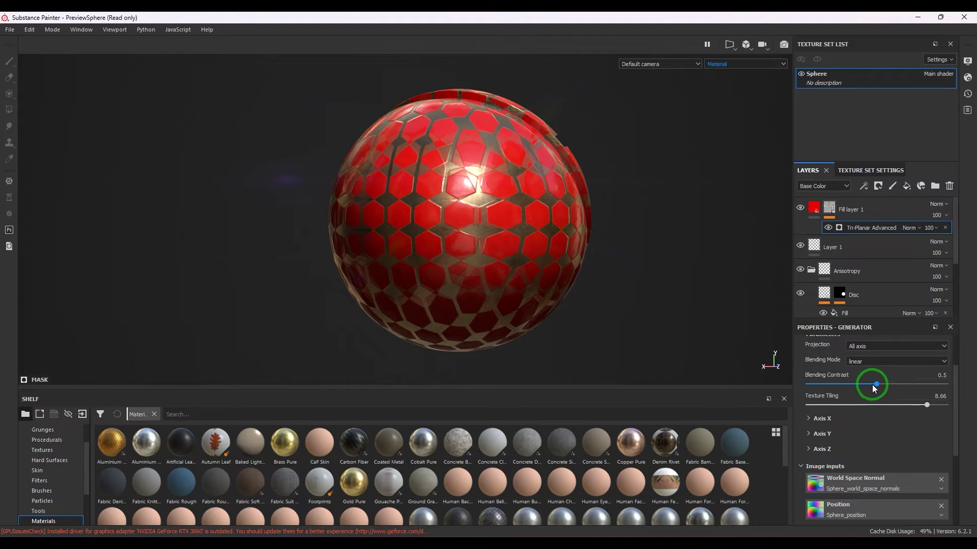
Set blending contrast to 1 and inspect the hexagon tiles from several angles.
left_click_drag(872, 384, 966, 388)
left_click_drag(522, 257, 519, 285, "alt")
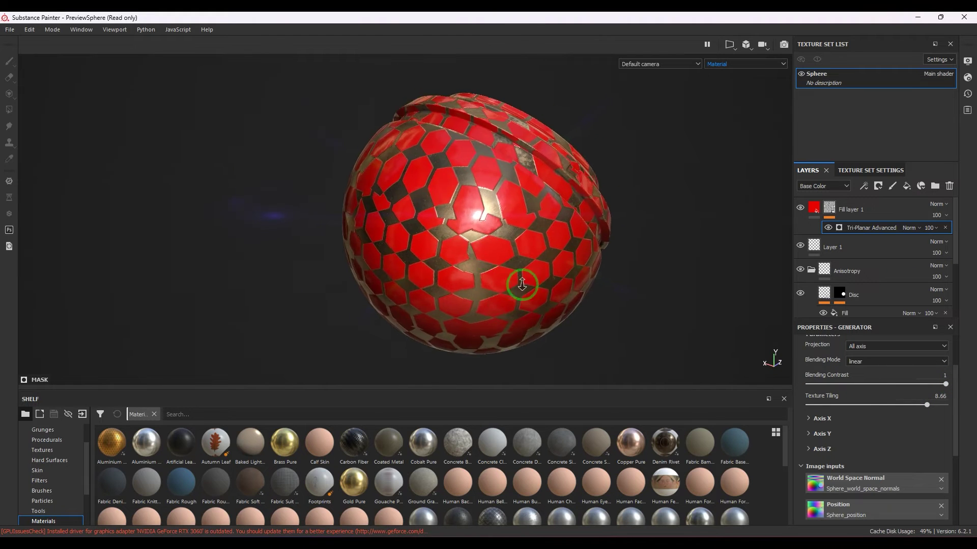
right_click_drag(519, 285, 444, 175, "alt")
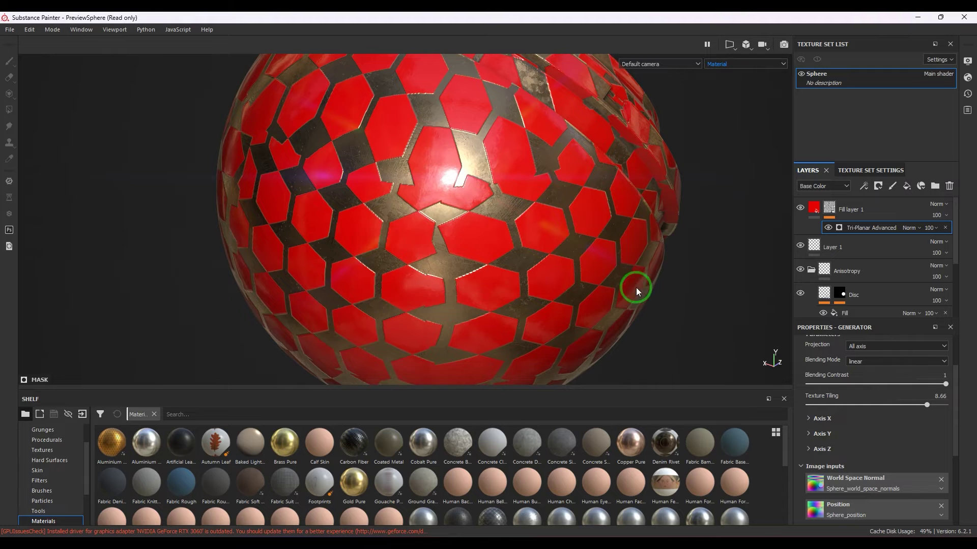
left_click_drag(530, 179, 436, 233, "alt")
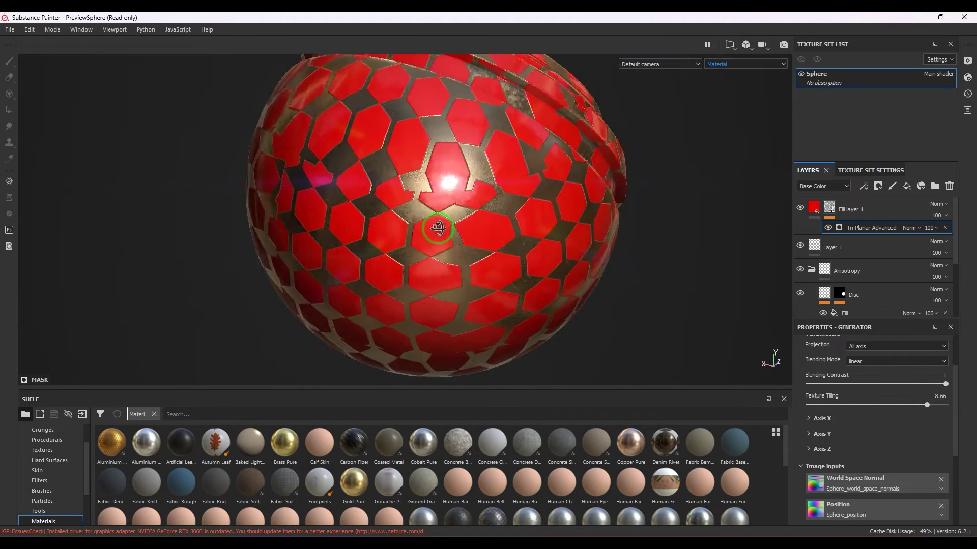
scroll(410, 229, "down", 3)
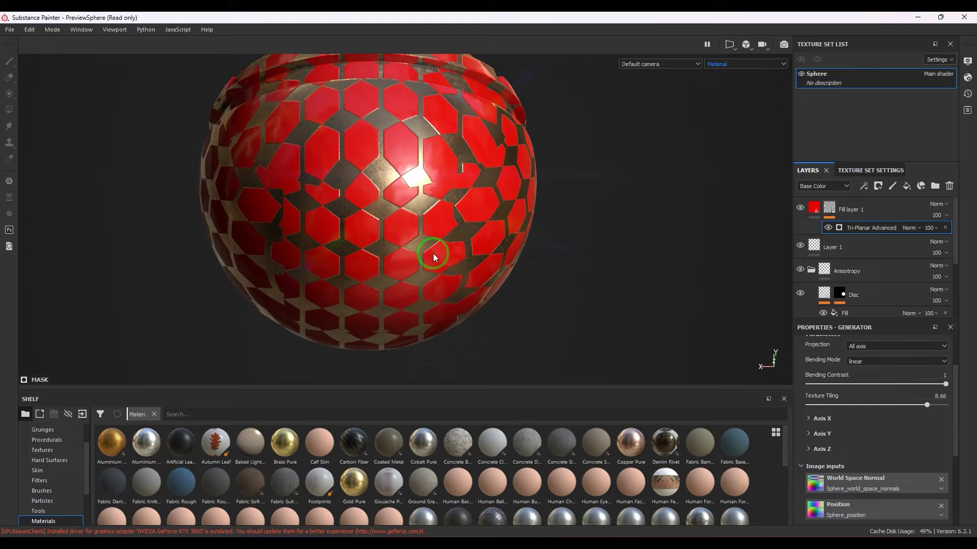
left_click_drag(544, 168, 503, 246, "alt")
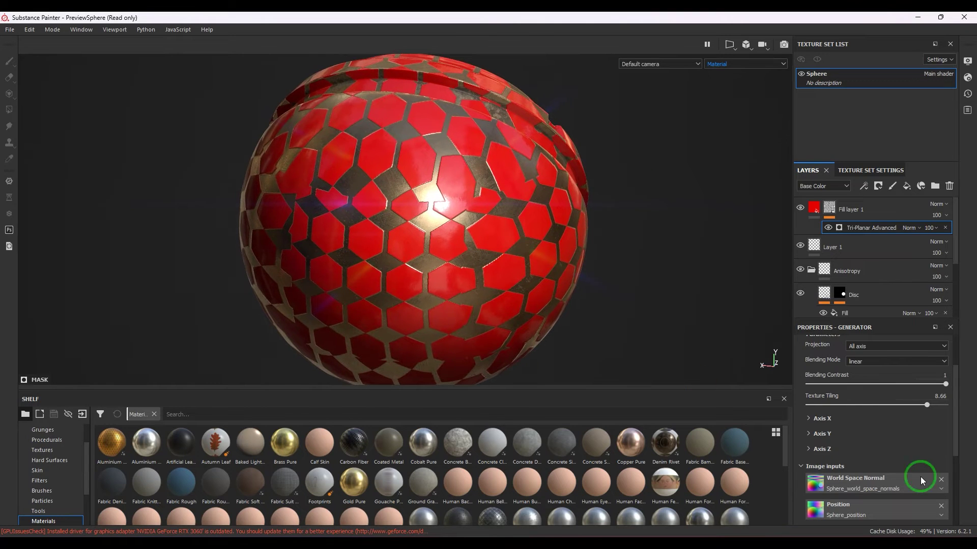
Expand Axis X, shift its offset, and rotate the X-axis projection to 28.
left_click(809, 419)
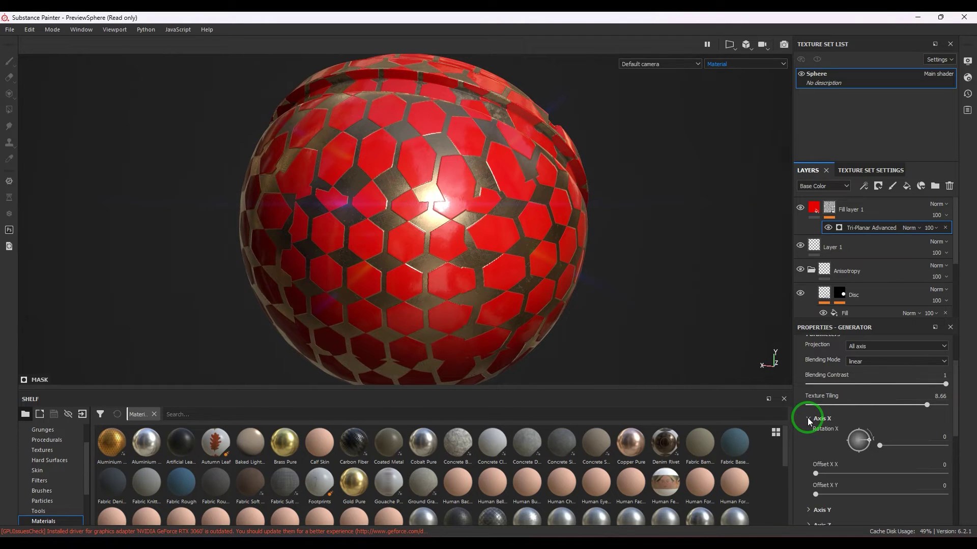
scroll(831, 447, "down", 1)
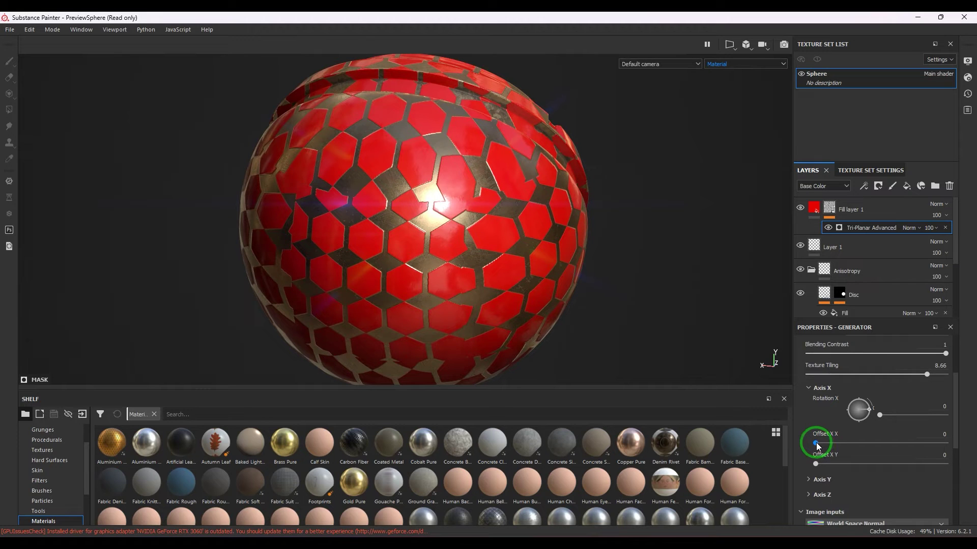
left_click_drag(816, 442, 789, 466)
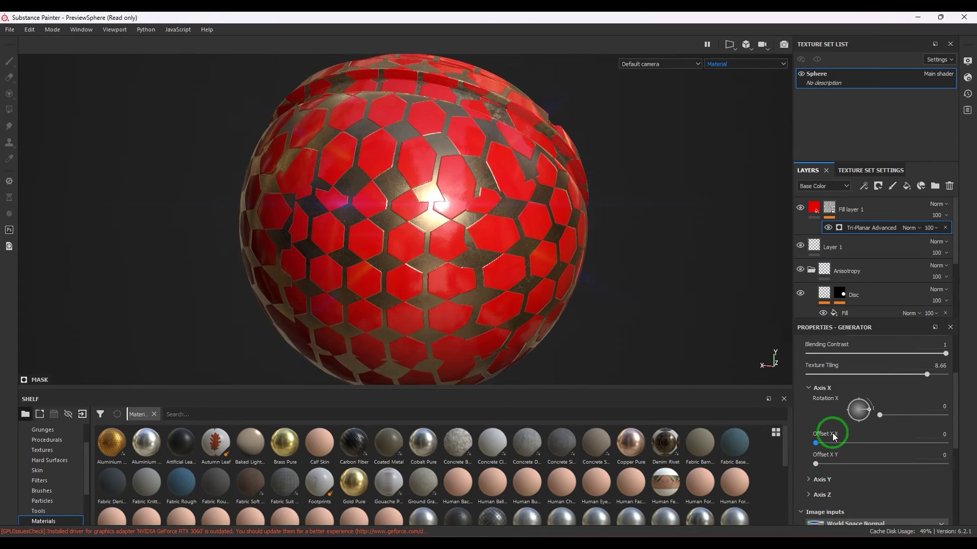
left_click_drag(881, 416, 834, 414)
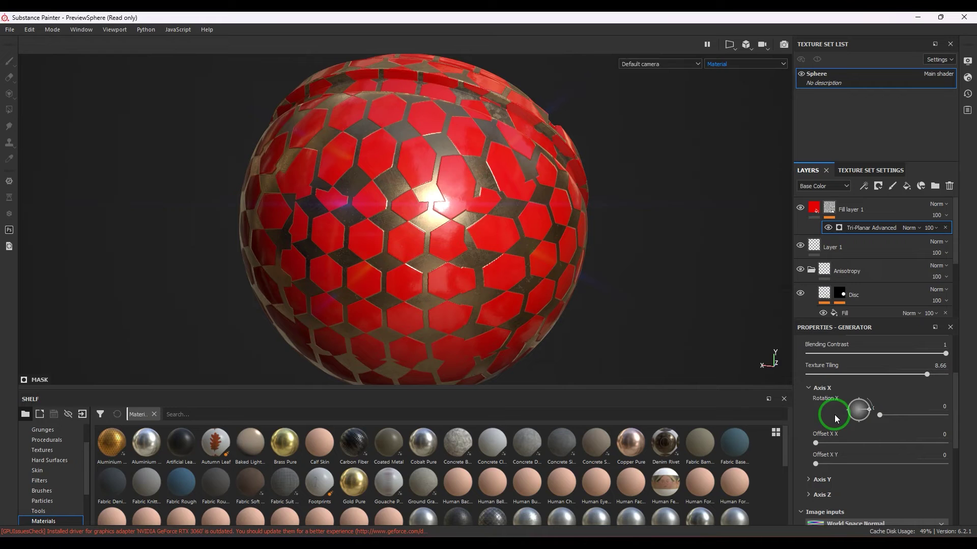
Switch to Axis Y settings and try its offset and rotation, leaving both at 0.
left_click(810, 390)
left_click(809, 404)
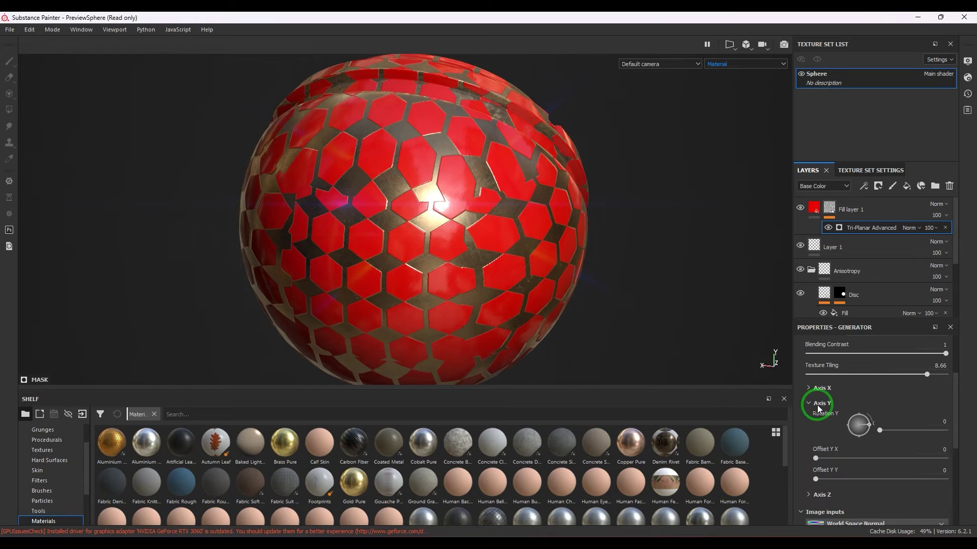
left_click_drag(617, 316, 761, 366, "alt")
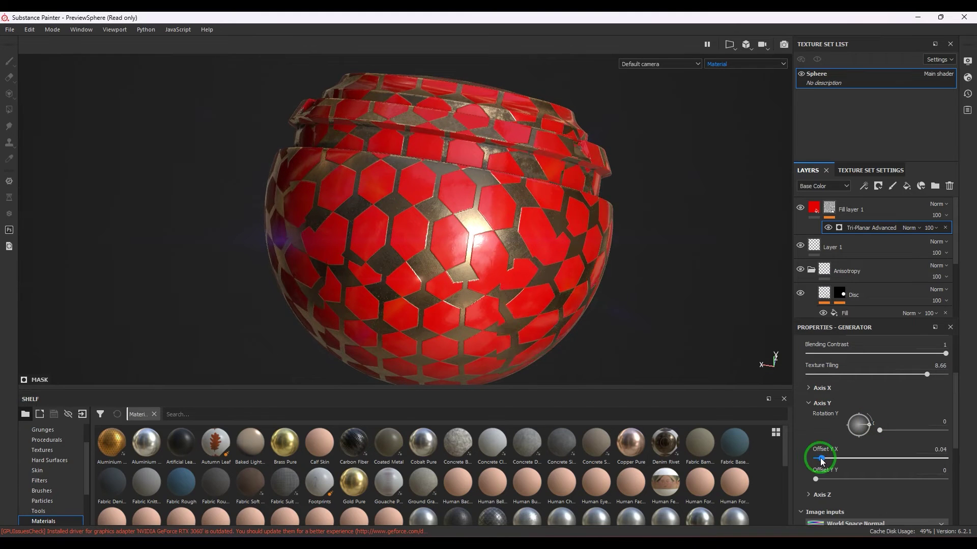
left_click_drag(679, 325, 543, 283, "alt")
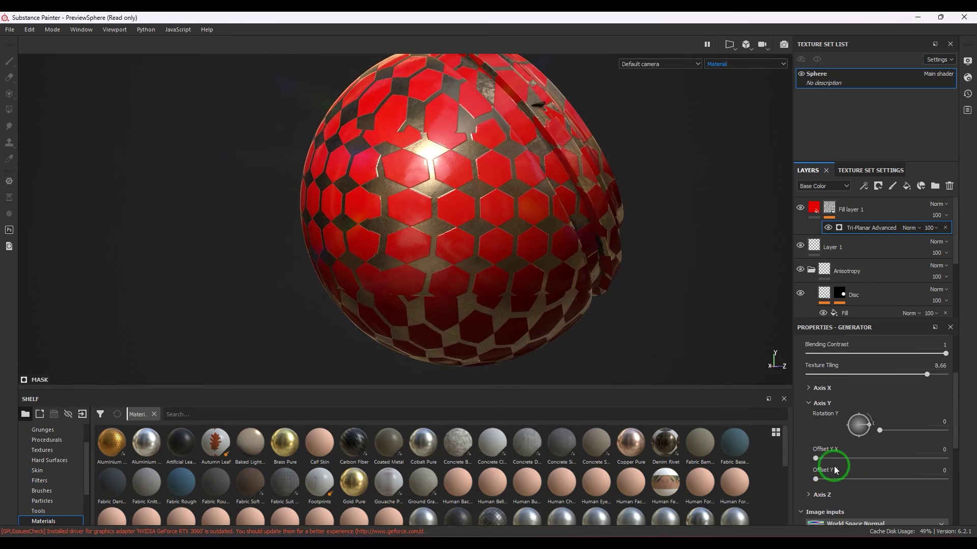
left_click_drag(819, 459, 815, 479)
left_click_drag(879, 432, 844, 432)
Open Axis Z, keep its offsets at 0, and lower blending contrast to 0.001.
left_click(811, 404)
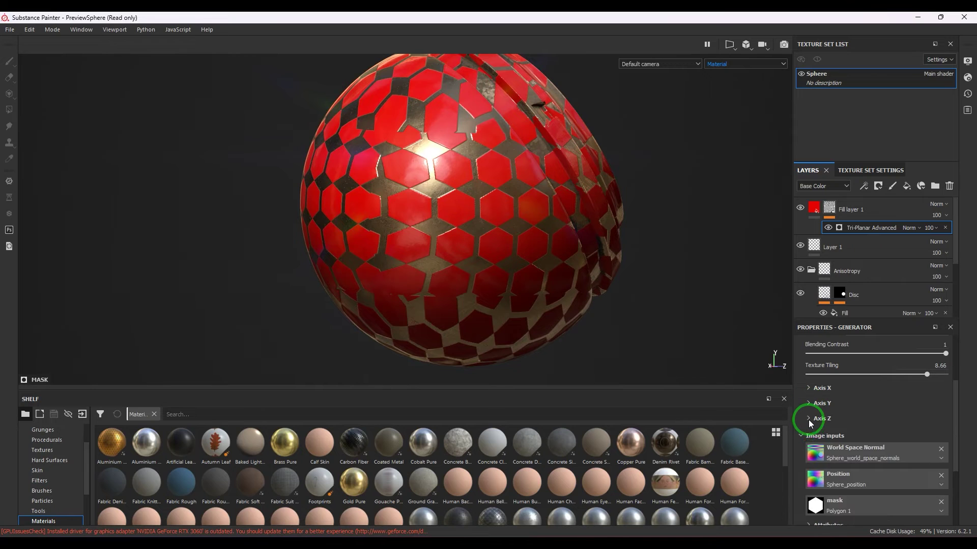
left_click(808, 420)
left_click_drag(651, 275, 581, 265, "alt")
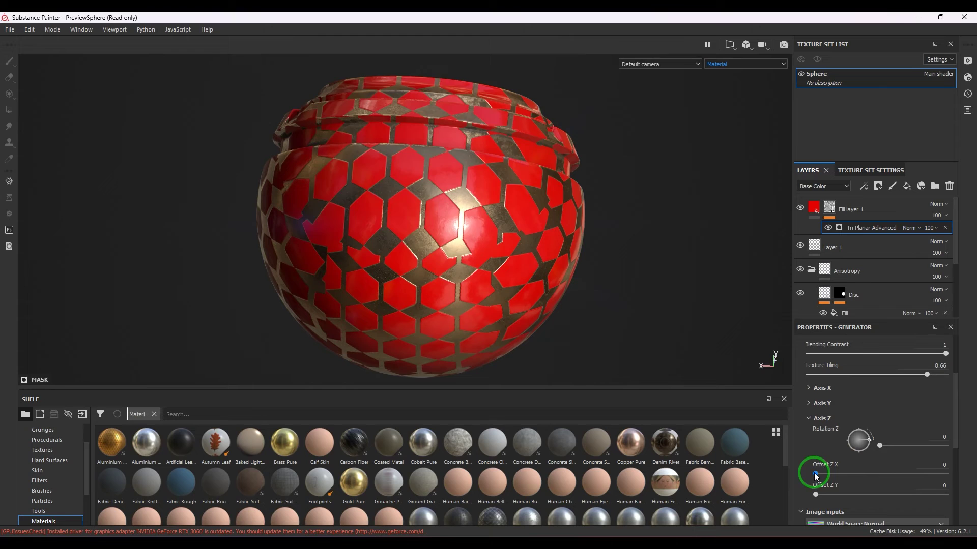
left_click_drag(814, 473, 813, 495)
left_click_drag(505, 283, 522, 247, "alt")
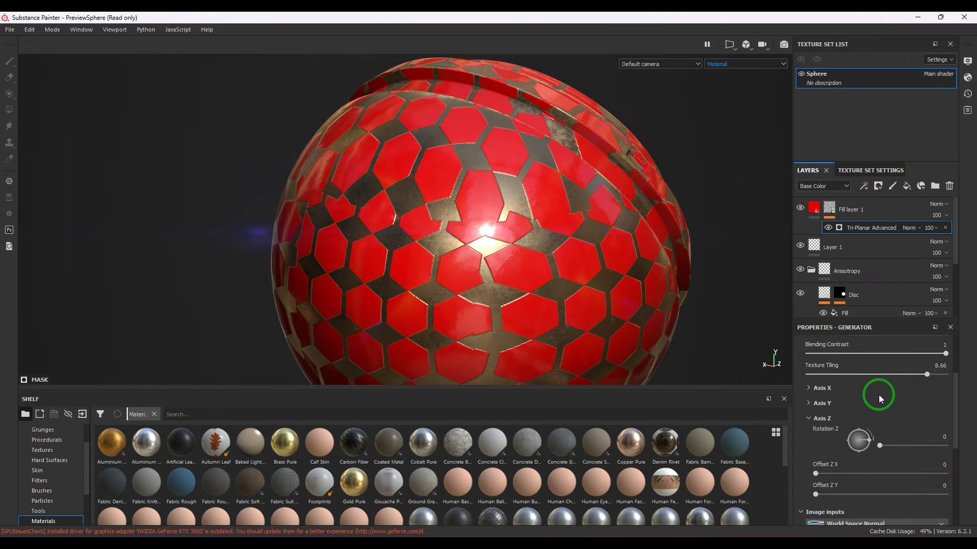
mouse_move(940, 355)
left_mouse_down()
mouse_move(797, 365)
mouse_move(946, 371)
mouse_move(776, 372)
left_mouse_up()
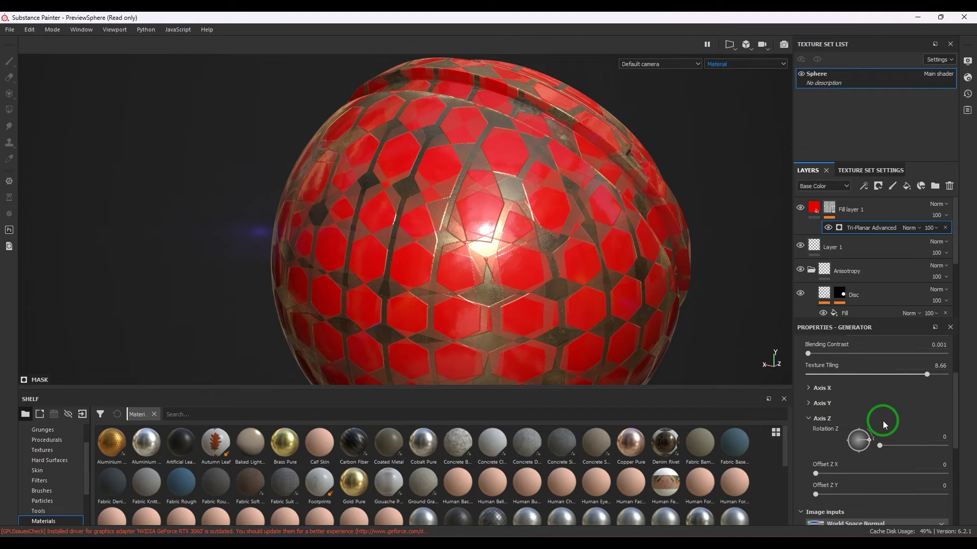
In Polygon 1's Pattern parameters, set Explode to 0.15 and leave histogram contrast at 0.
scroll(899, 387, "down", 3)
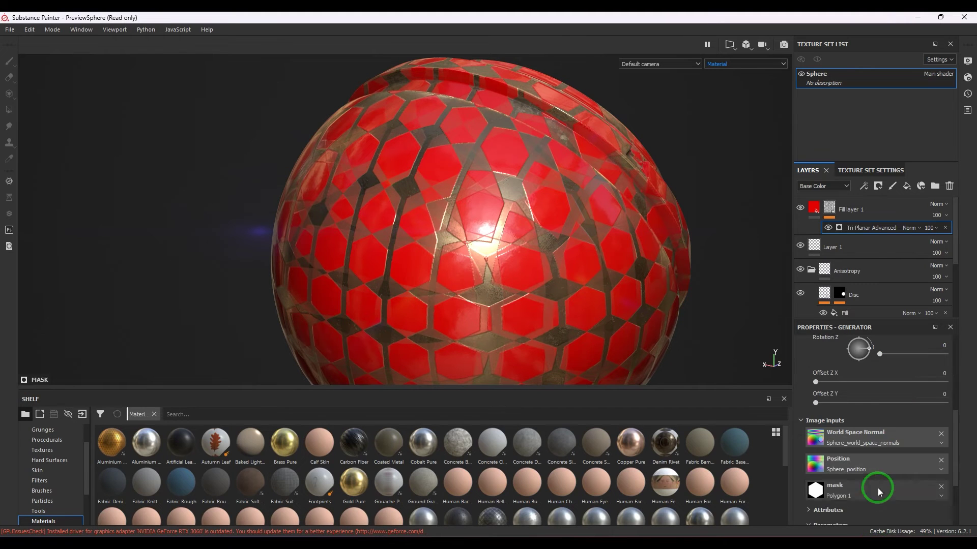
scroll(892, 356, "down", 2)
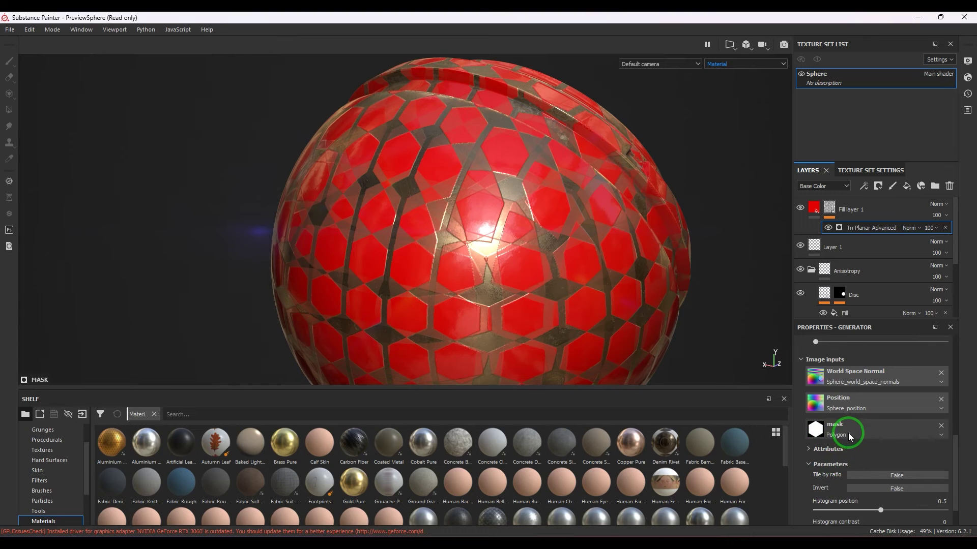
scroll(847, 433, "down", 1)
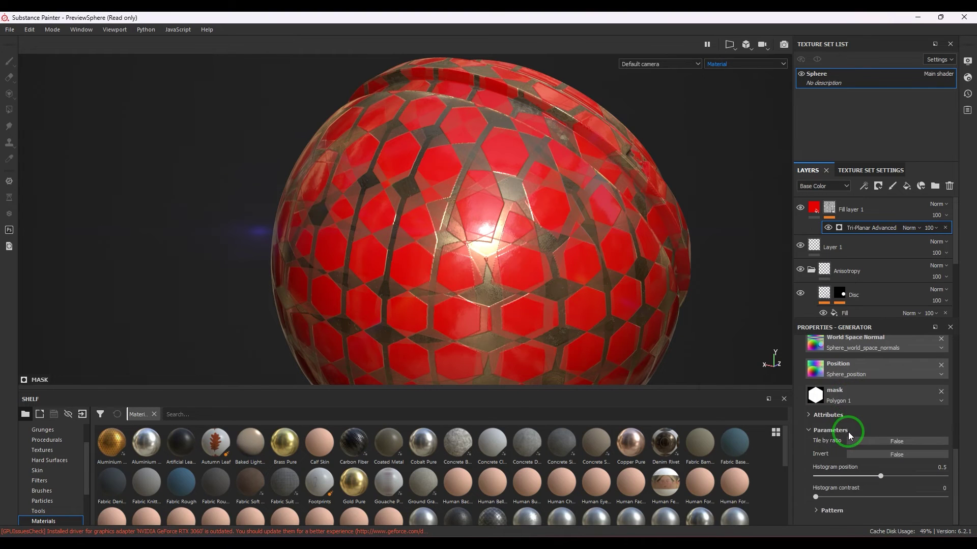
left_click(821, 510)
scroll(854, 488, "down", 3)
left_click_drag(839, 438, 840, 461)
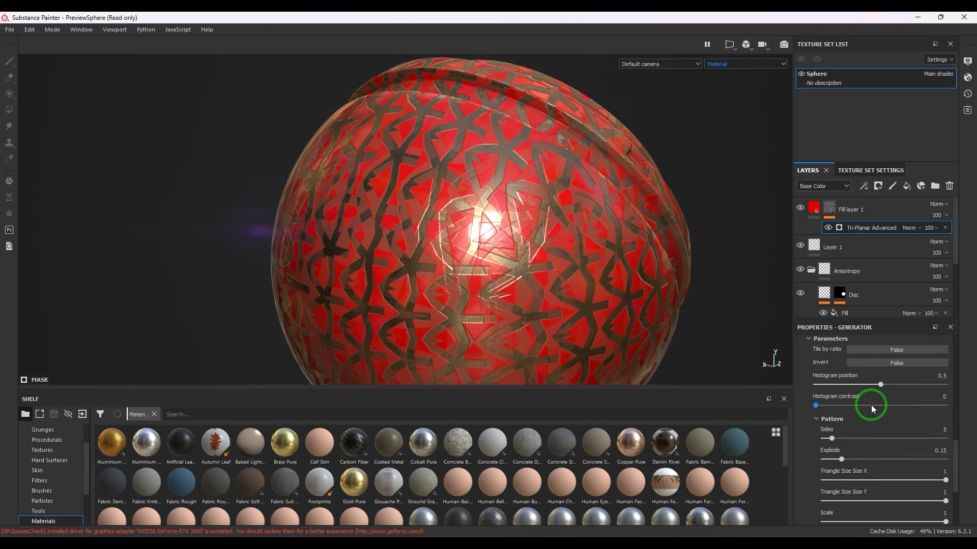
mouse_move(880, 385)
left_mouse_down()
mouse_move(872, 384)
mouse_move(880, 385)
left_mouse_up()
mouse_move(815, 405)
left_mouse_down()
mouse_move(890, 405)
mouse_move(801, 401)
left_mouse_up()
scroll(868, 438, "up", 2)
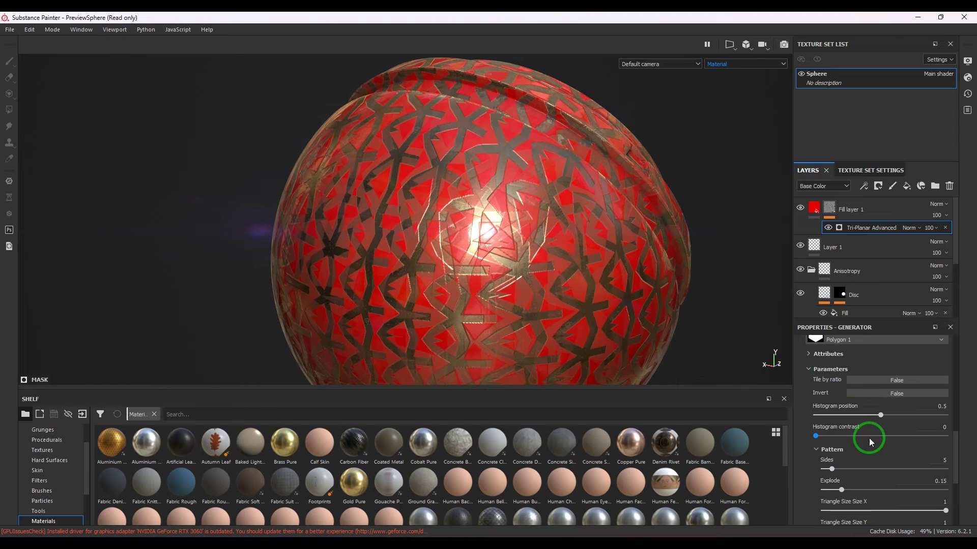
scroll(875, 454, "up", 2)
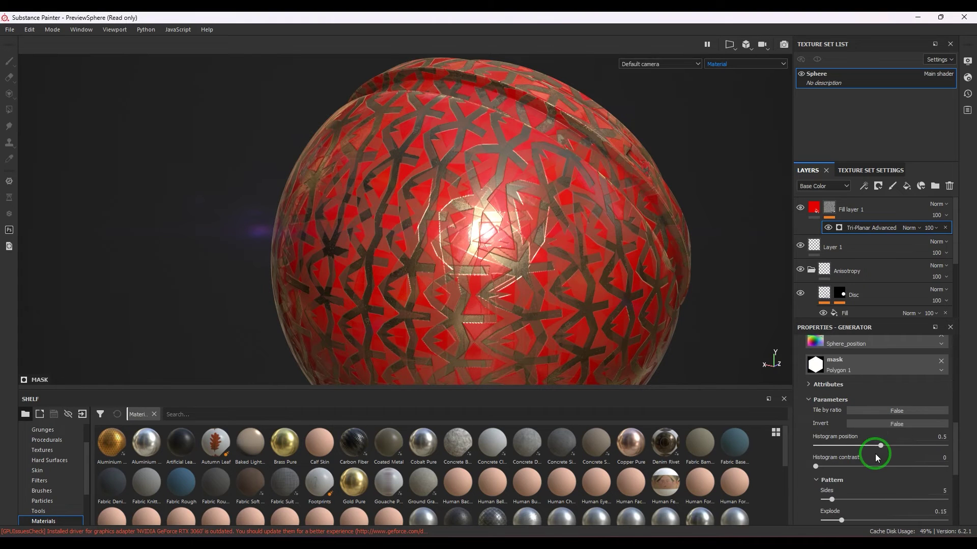
Replace Polygon 1 with BnW Spots 1 as the Tri-Planar mask image.
left_click(941, 360)
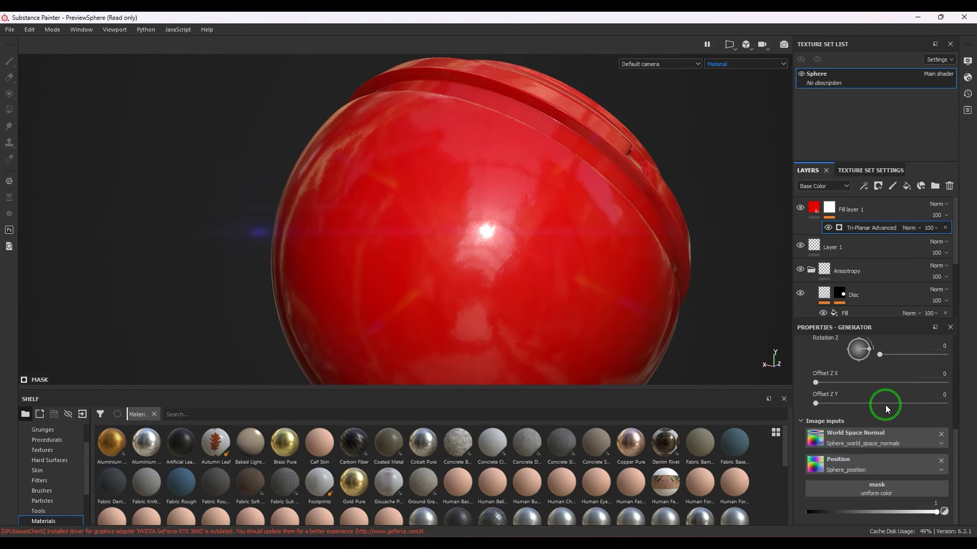
left_click(882, 487)
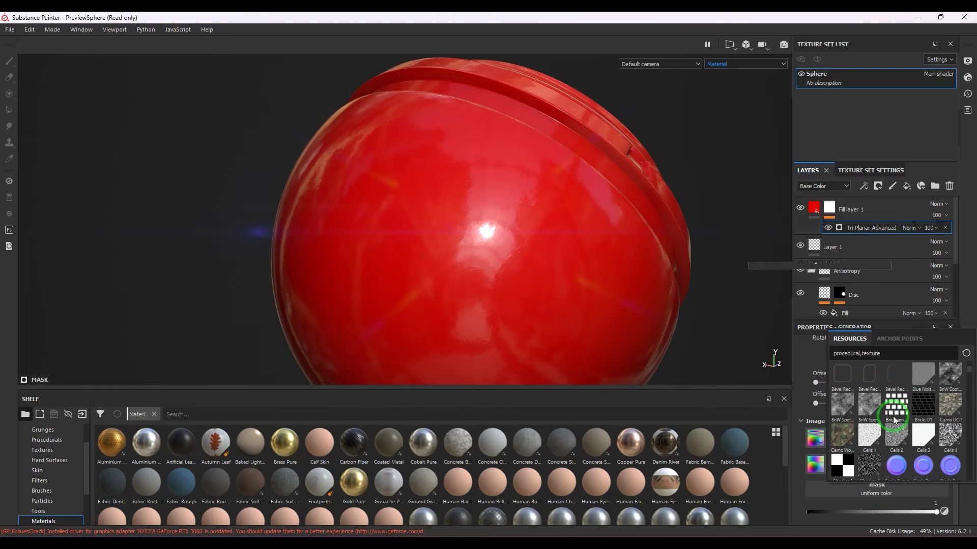
mouse_move(956, 374)
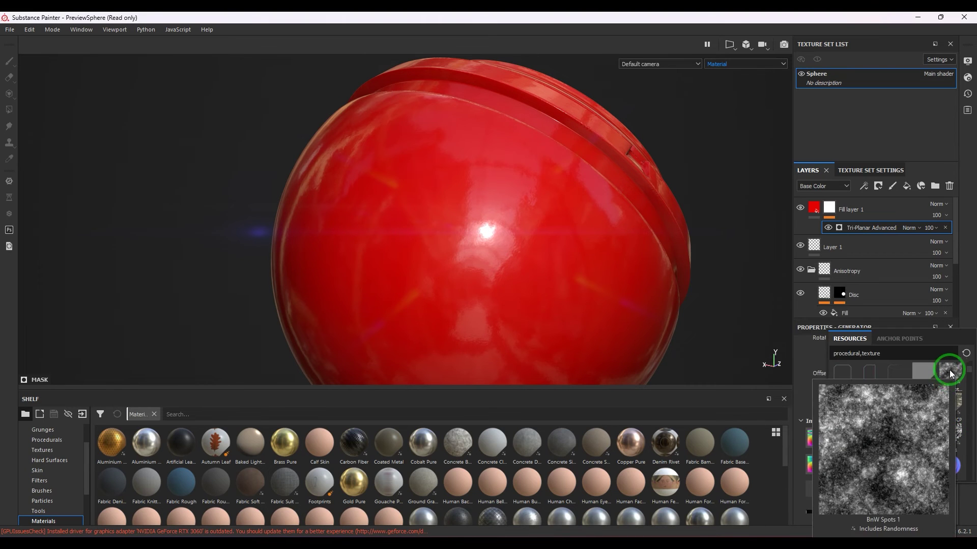
left_click(950, 372)
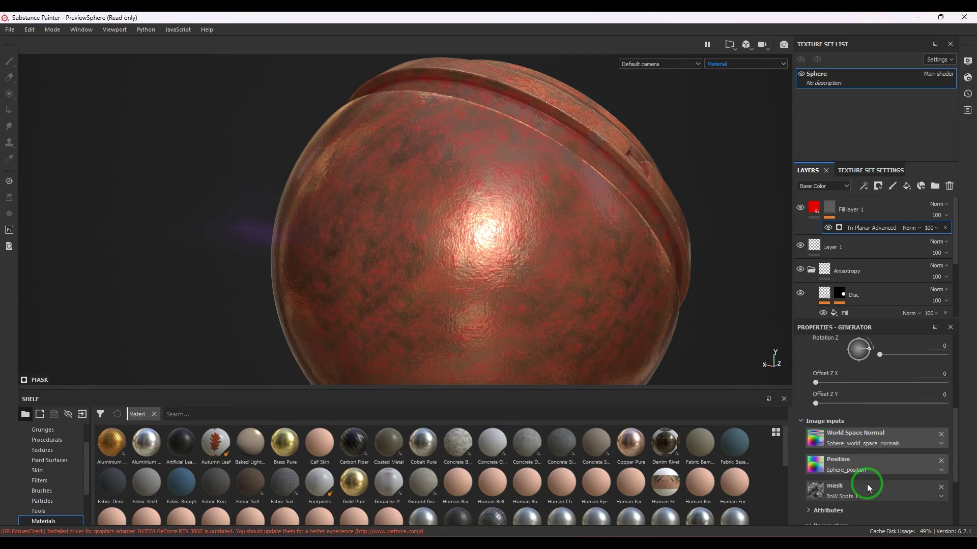
Set BnW Spots 1 to roughness 0.74, balance 0.31, contrast 0, and Invert on.
scroll(870, 468, "down", 2)
scroll(871, 457, "down", 2)
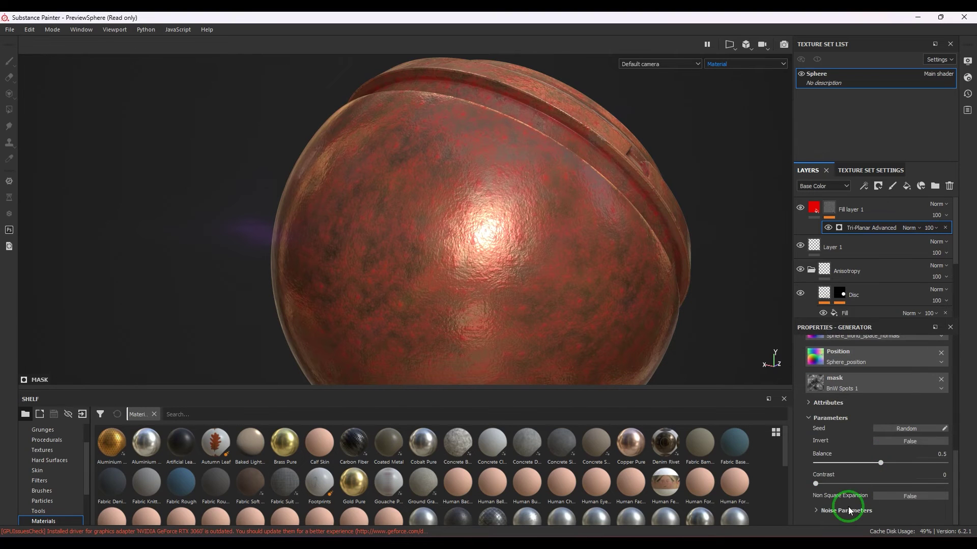
scroll(845, 503, "down", 2)
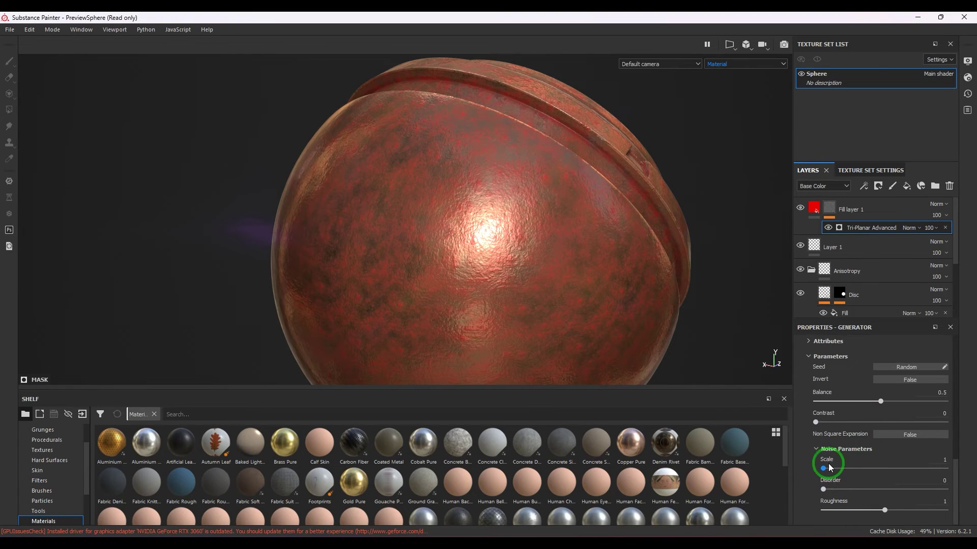
mouse_move(823, 469)
left_mouse_down()
mouse_move(856, 468)
mouse_move(820, 469)
left_mouse_up()
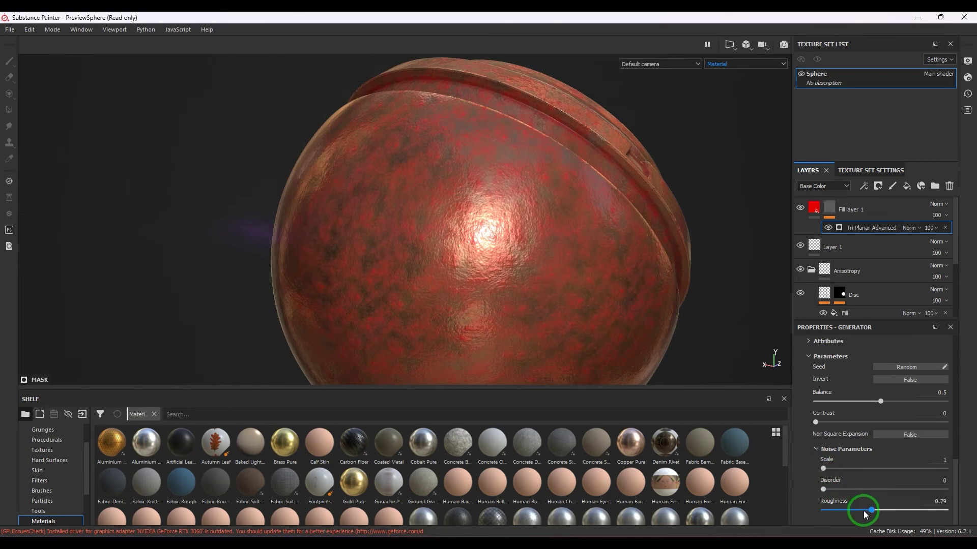
mouse_move(863, 511)
left_mouse_down()
mouse_move(815, 511)
mouse_move(869, 511)
left_mouse_up()
left_click_drag(873, 394, 849, 426)
left_click(832, 427)
left_click(876, 402)
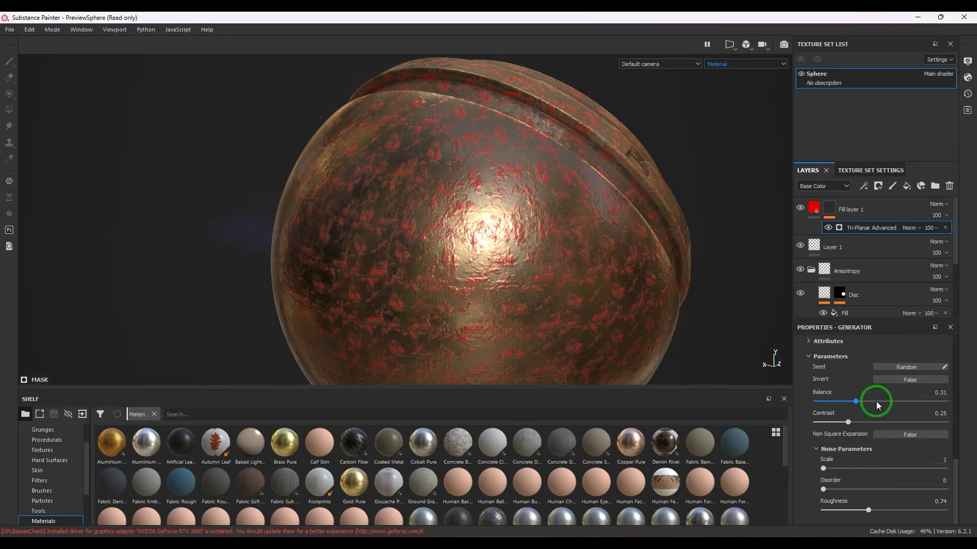
left_click(894, 377)
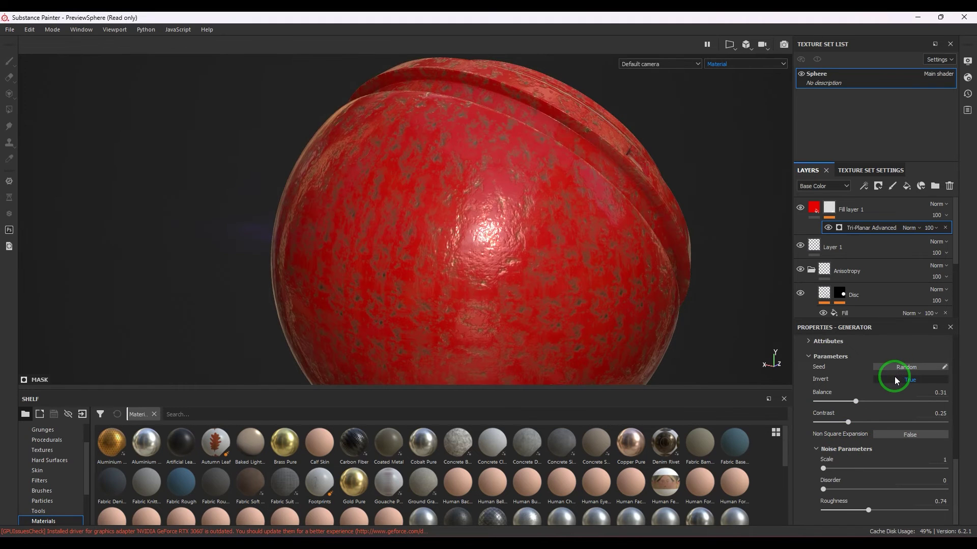
left_click_drag(848, 422, 816, 424)
left_click_drag(560, 285, 597, 276, "alt")
scroll(596, 275, "up", 2)
scroll(909, 460, "down", 6)
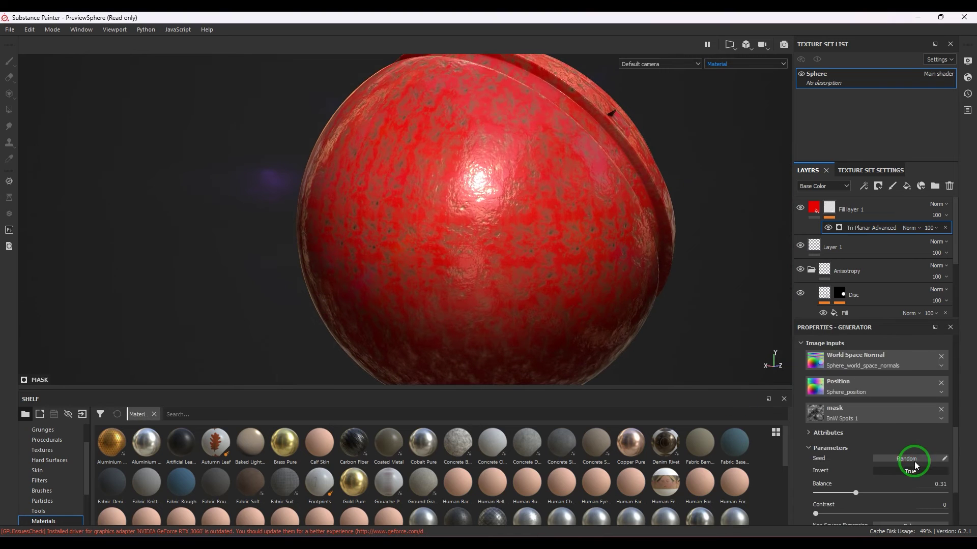
scroll(899, 448, "up", 6)
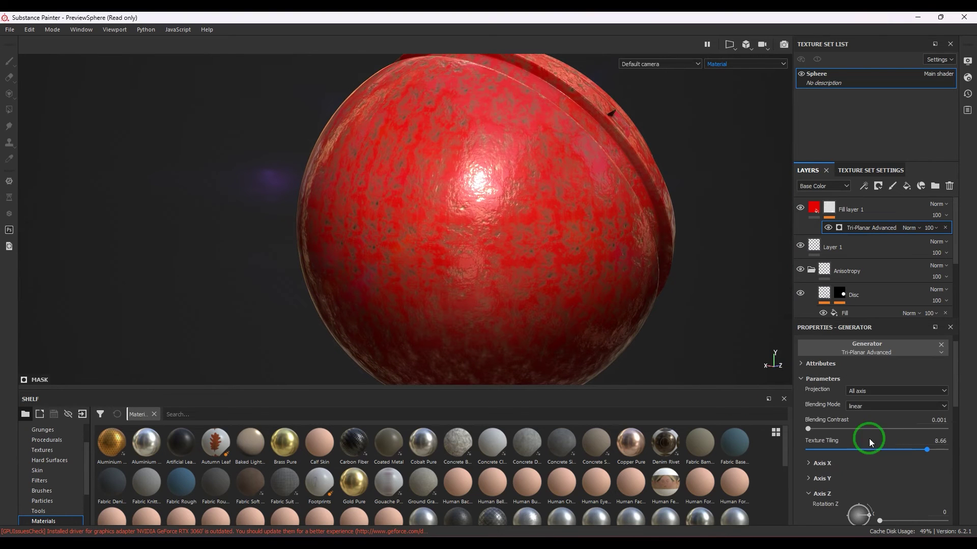
left_click_drag(811, 429, 957, 431)
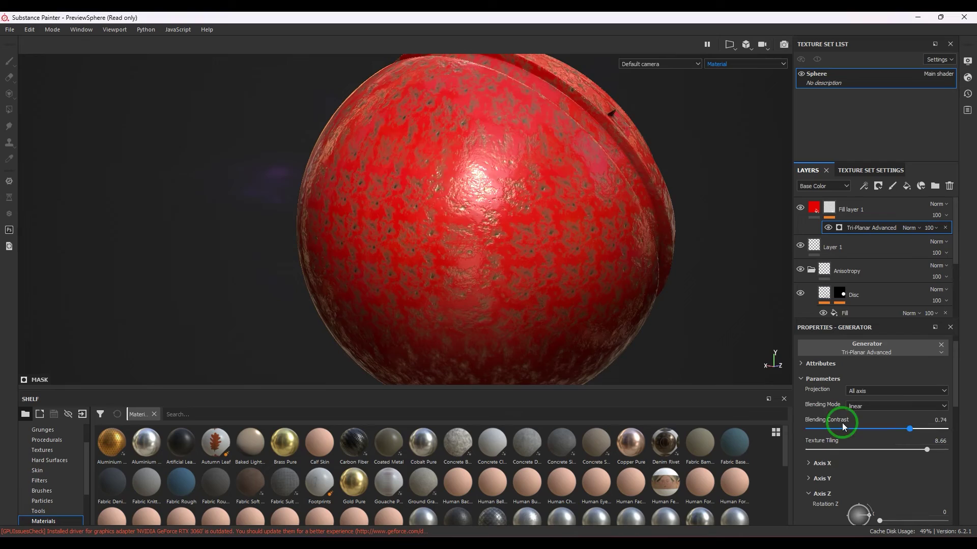
left_click_drag(841, 422, 949, 428)
left_click_drag(533, 245, 574, 285, "alt")
left_click_drag(496, 268, 564, 261, "alt")
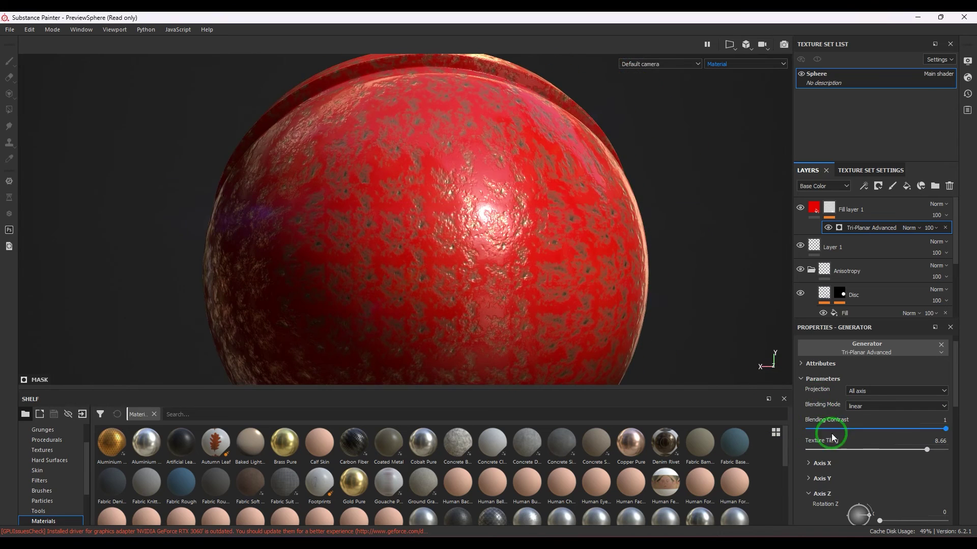
left_click_drag(936, 428, 779, 428)
left_click_drag(469, 280, 548, 238, "alt")
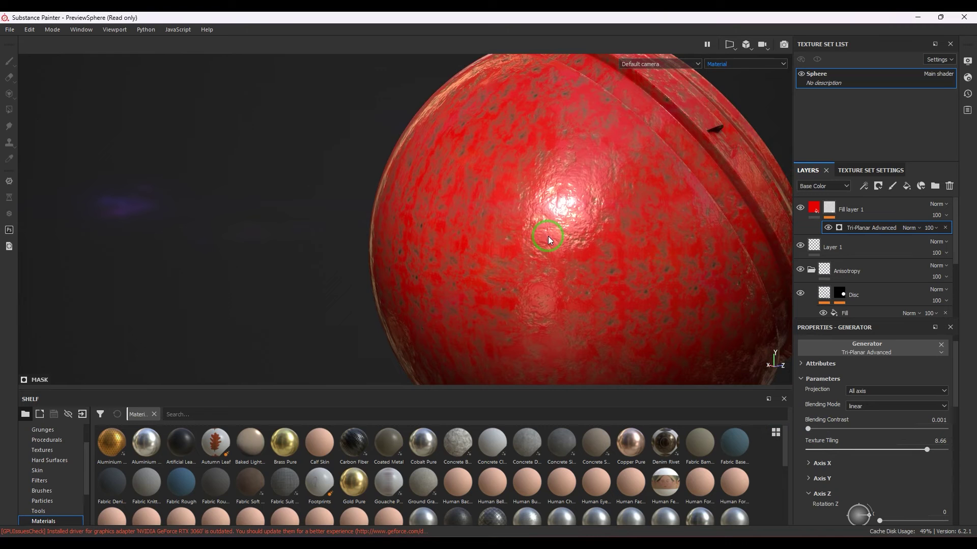
right_click_drag(551, 194, 137, 159, "alt")
left_click_drag(137, 160, 495, 179, "alt")
right_click_drag(495, 179, 582, 235, "alt")
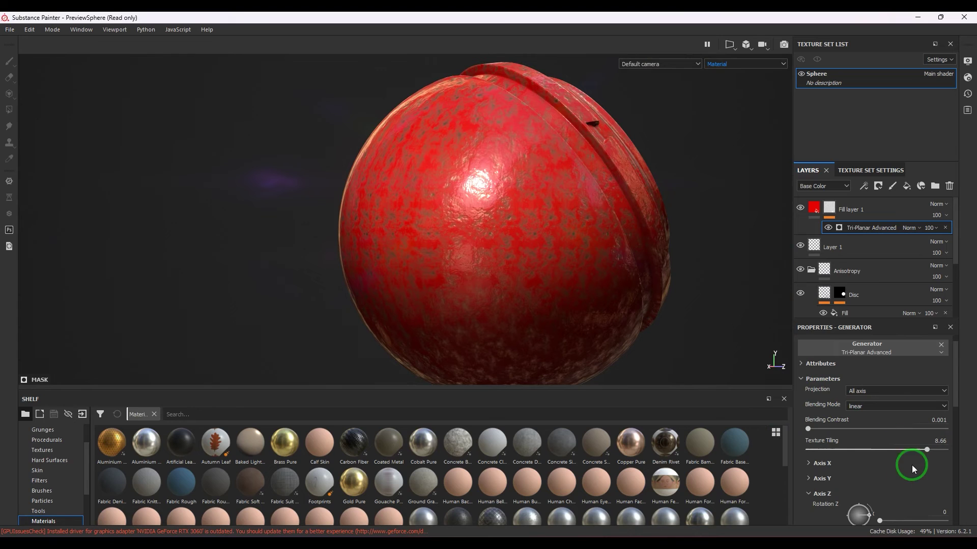
scroll(904, 457, "down", 10)
scroll(885, 454, "up", 5)
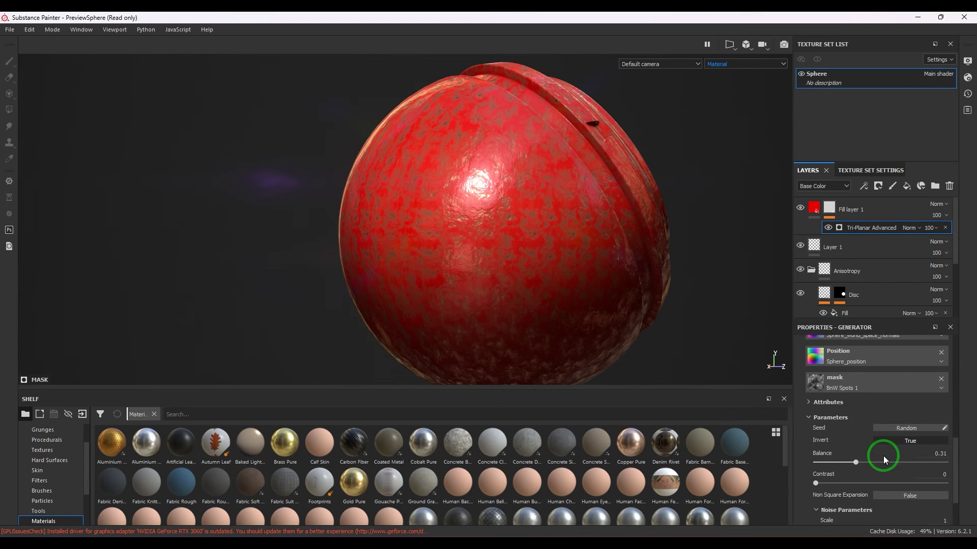
Swap the Tri-Planar mask image from BnW Spots 1 to the Circles pattern.
left_click(868, 439)
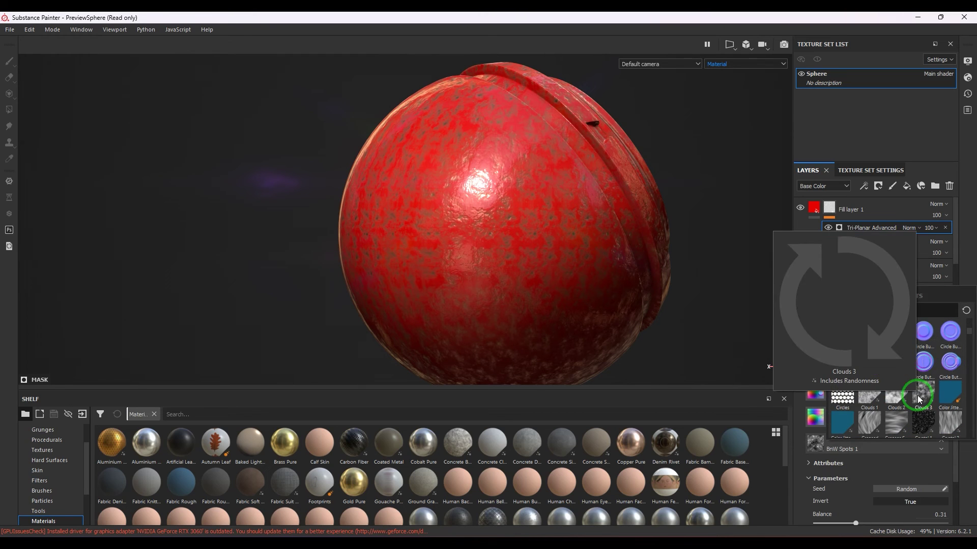
scroll(918, 403, "down", 2)
scroll(919, 405, "up", 2)
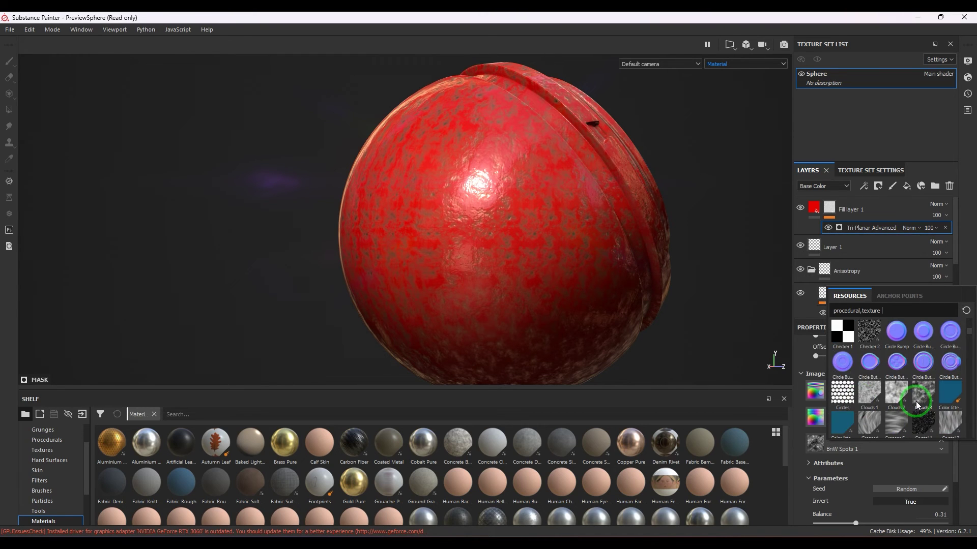
left_click(842, 394)
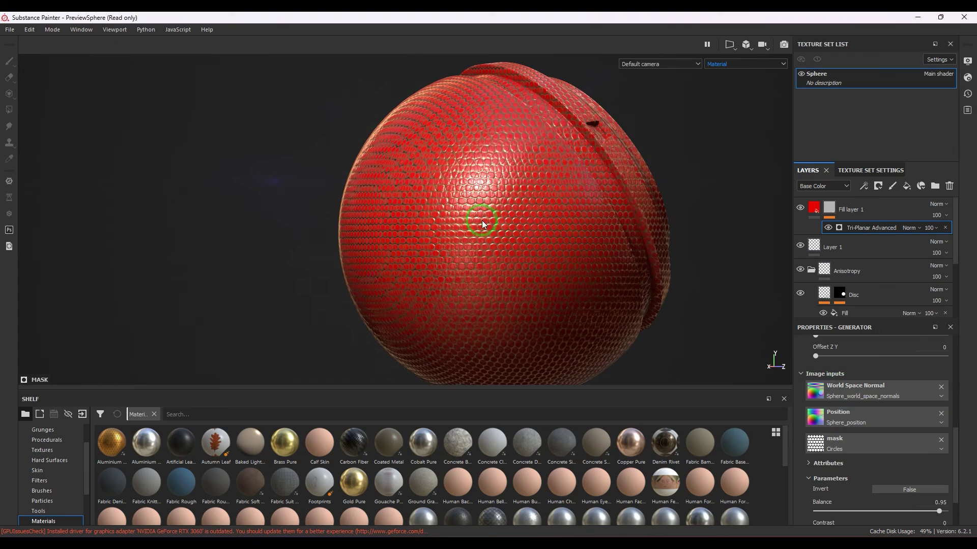
Orbit and zoom around the sphere to inspect the gold-rimmed circle cells.
left_click_drag(412, 208, 403, 191, "alt")
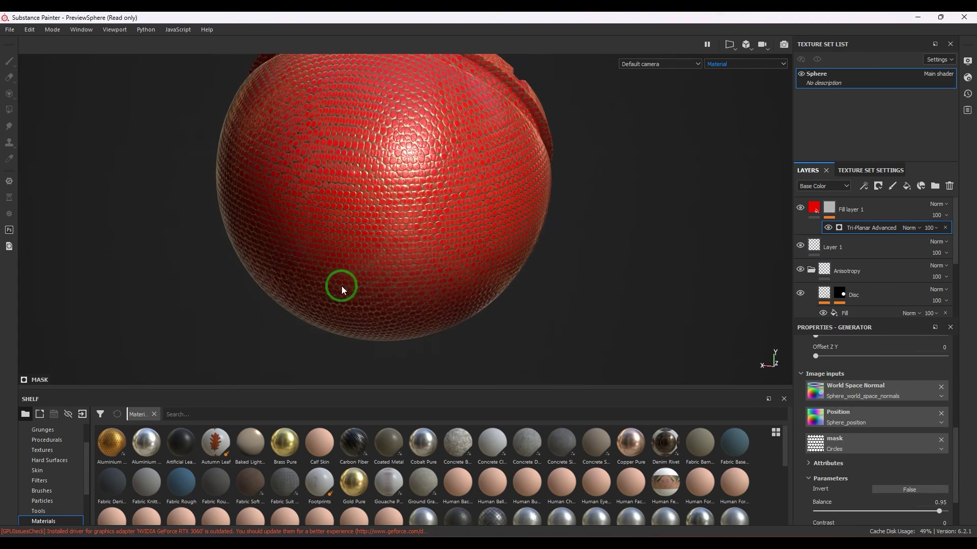
left_click_drag(415, 118, 541, 257, "alt")
scroll(509, 239, "up", 5)
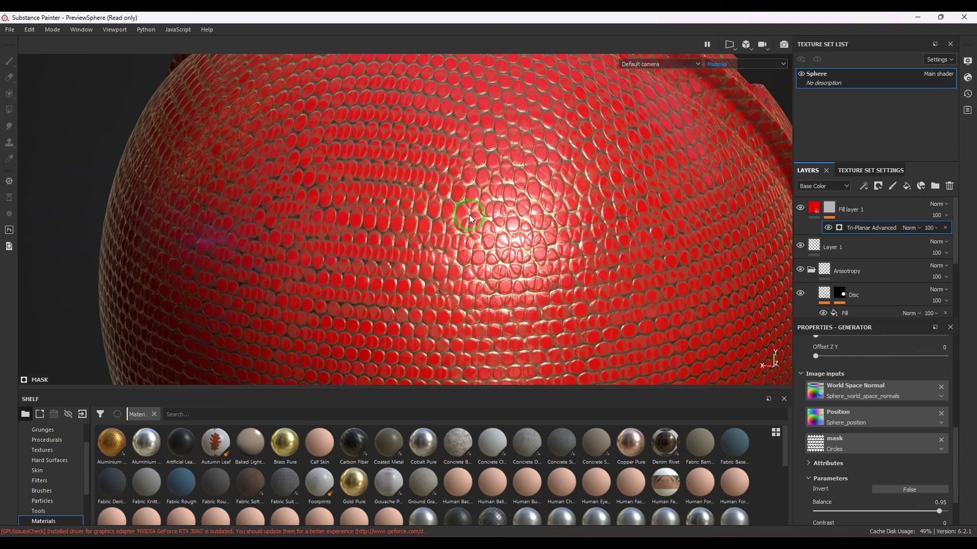
scroll(382, 203, "down", 5)
left_click_drag(381, 203, 510, 200, "alt")
scroll(510, 213, "up", 6)
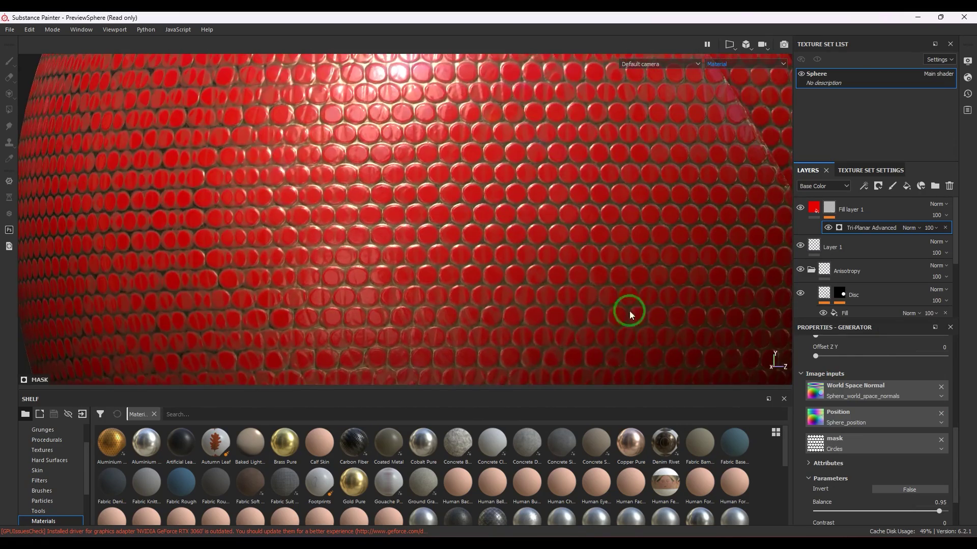
scroll(299, 157, "down", 5)
left_click_drag(298, 157, 427, 187, "alt")
Raise the Tri-Planar Blending Contrast to 1, then settle it at 0.7 while inspecting the sphere.
scroll(838, 381, "up", 5)
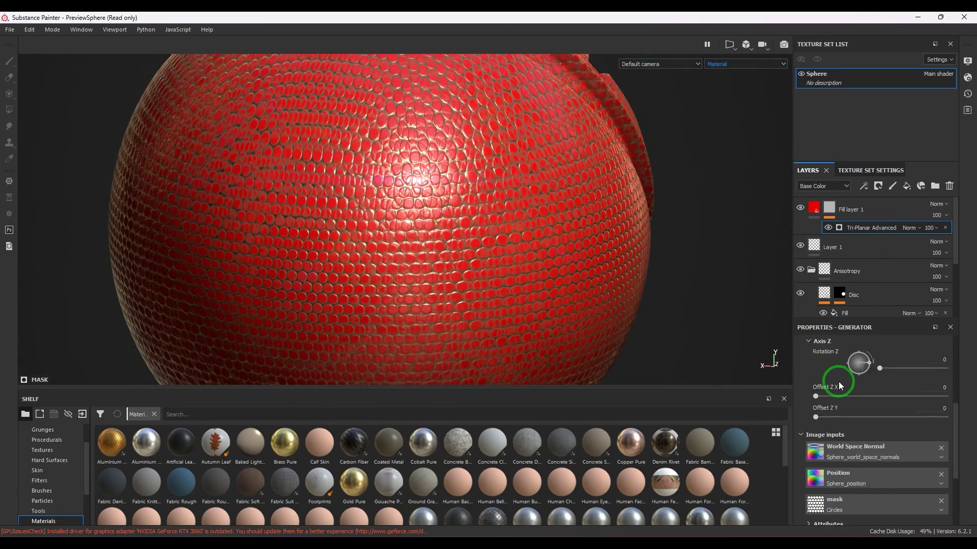
left_click_drag(823, 423, 974, 432)
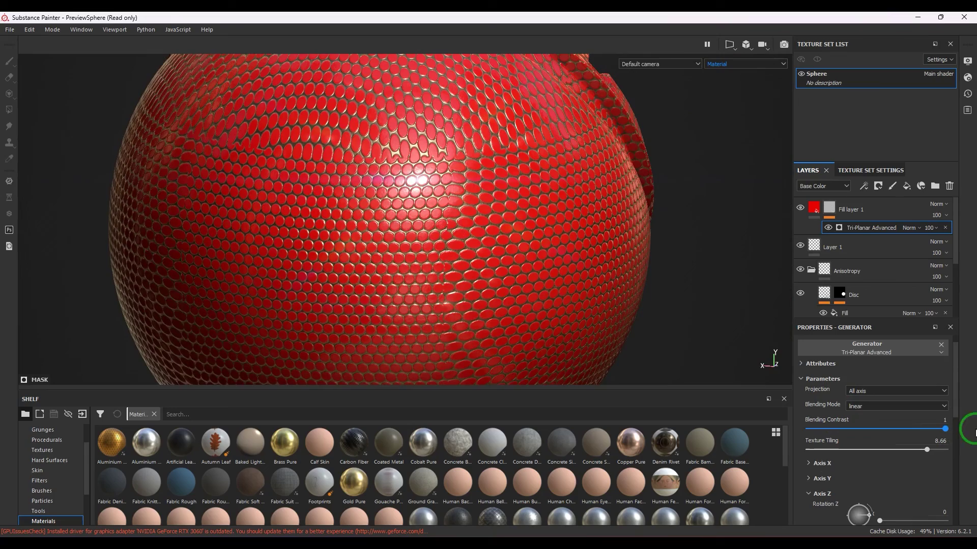
left_click_drag(694, 374, 539, 219, "alt")
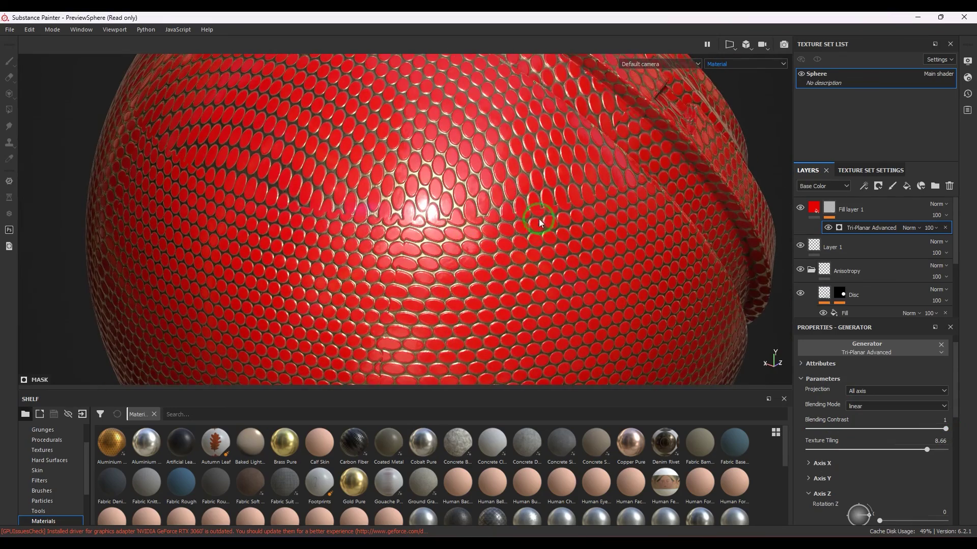
left_click_drag(946, 430, 905, 432)
left_click_drag(643, 338, 472, 236, "alt")
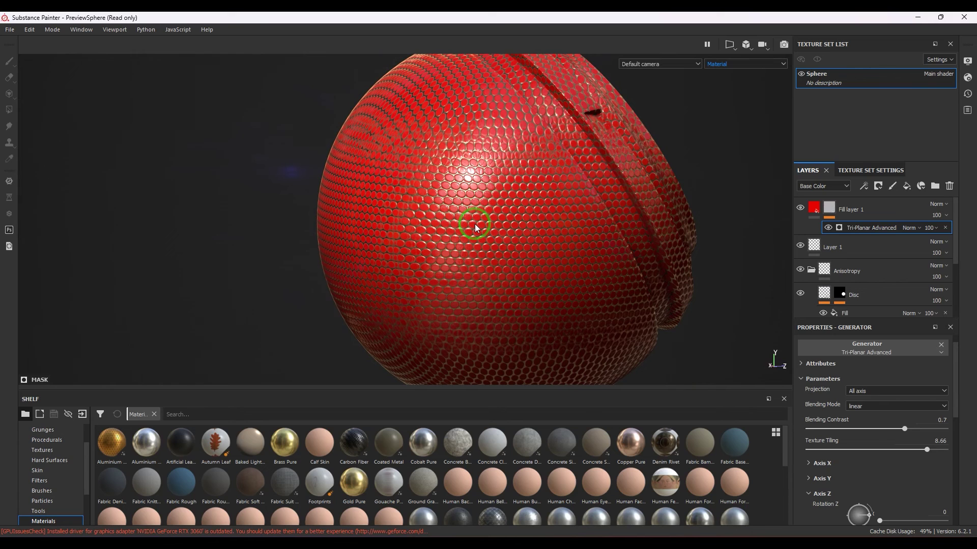
Lower the Circles mask Tile from 3 to 2, then rotate the environment light around the sphere.
left_click_drag(475, 224, 655, 221, "alt")
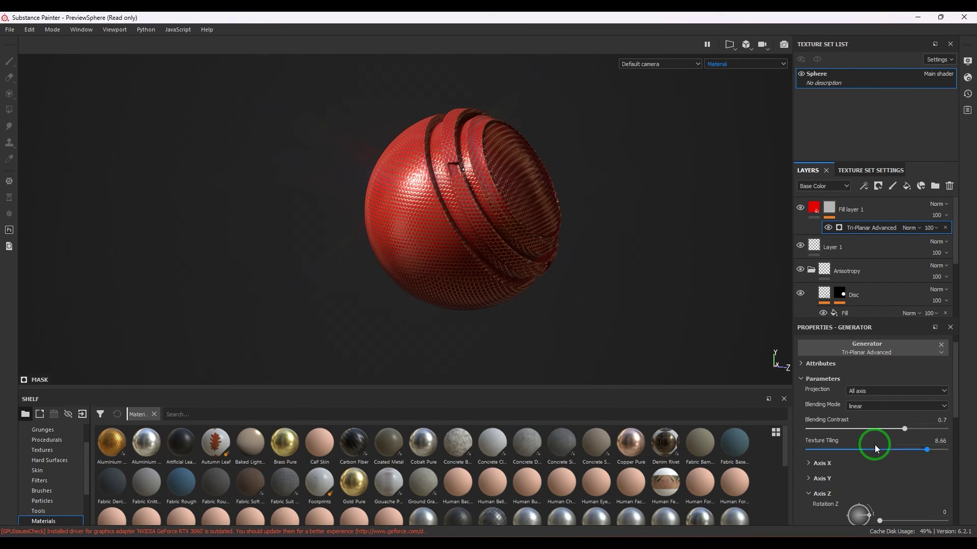
scroll(873, 445, "down", 5)
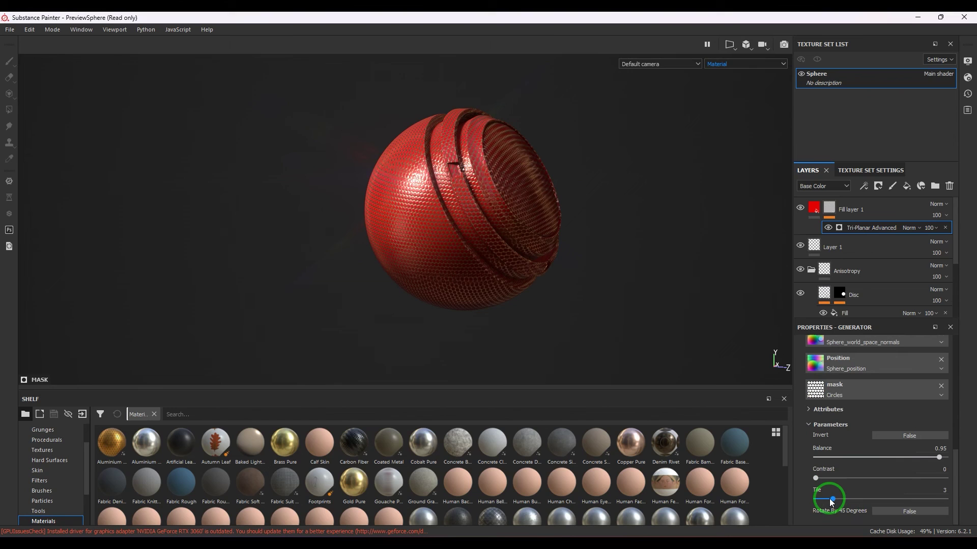
mouse_move(830, 500)
left_mouse_down()
mouse_move(812, 504)
mouse_move(824, 500)
left_mouse_up()
left_click_drag(628, 254, 517, 274, "alt")
right_click_drag(599, 276, 567, 281, "shift")
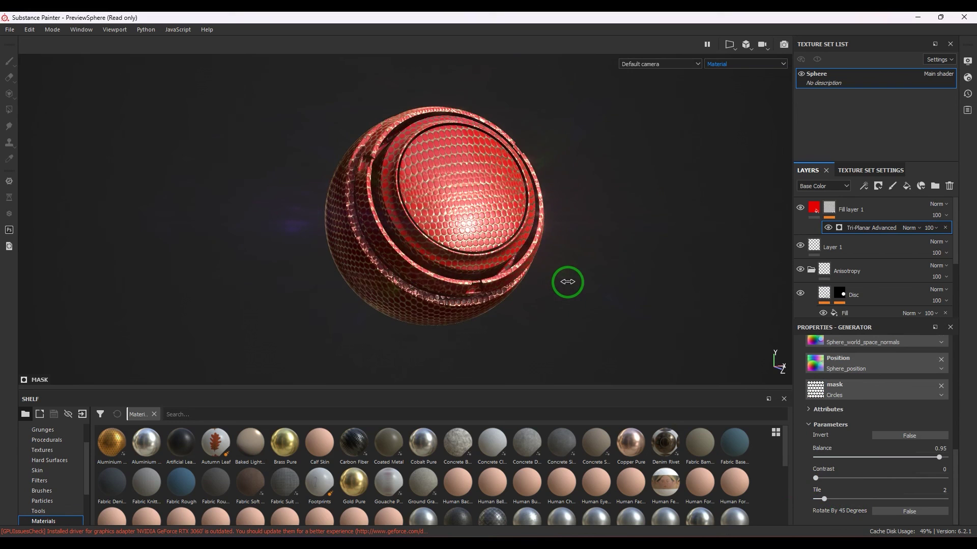
left_click_drag(469, 292, 605, 309, "alt")
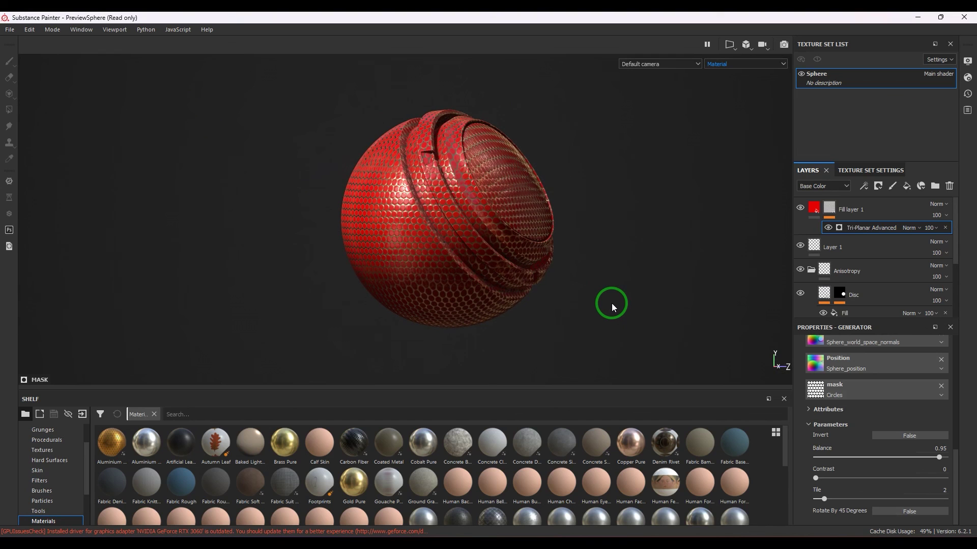